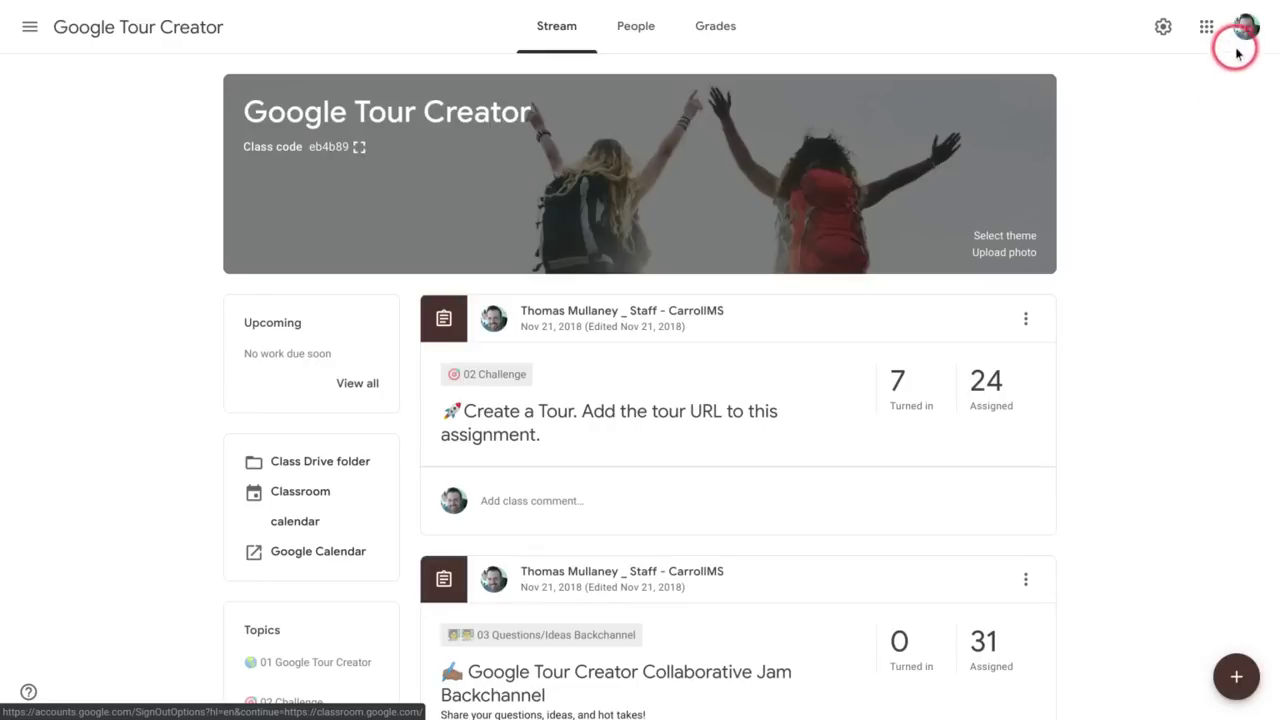
# Add a Classwork page to the Google Tour Creator class from the help (?) menu
pyautogui.click(1190, 155)
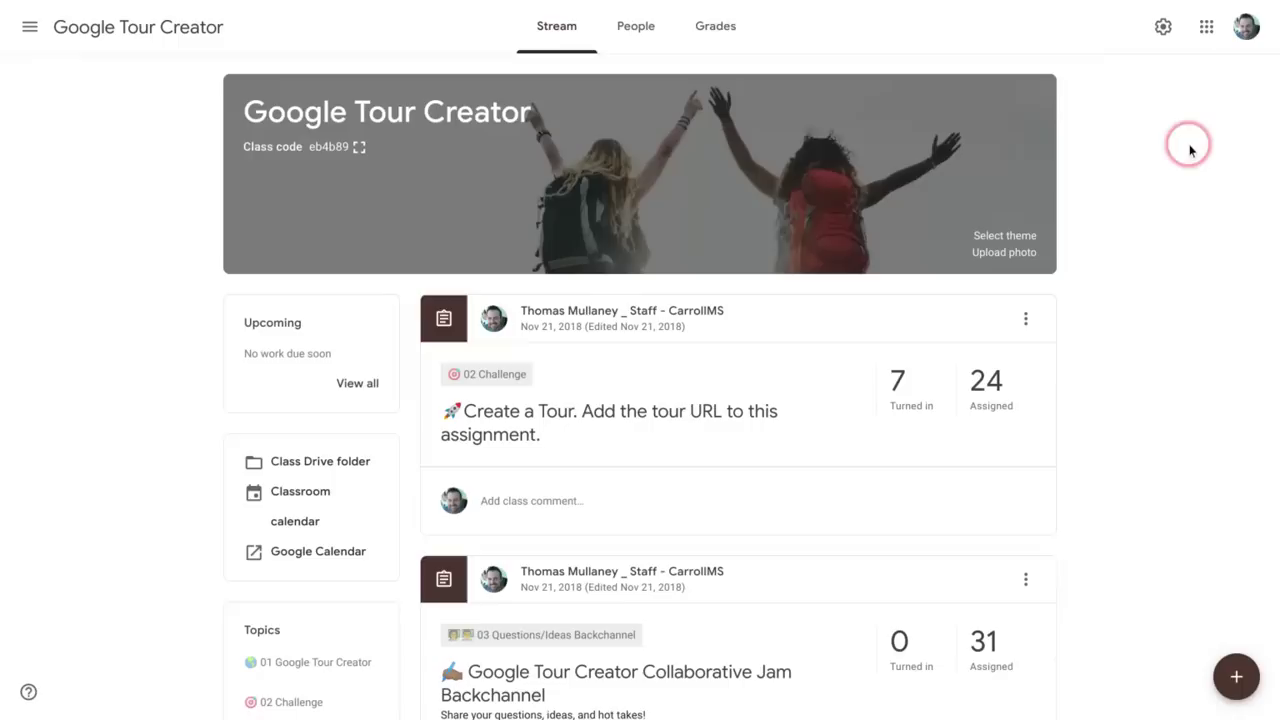
pyautogui.click(1190, 150)
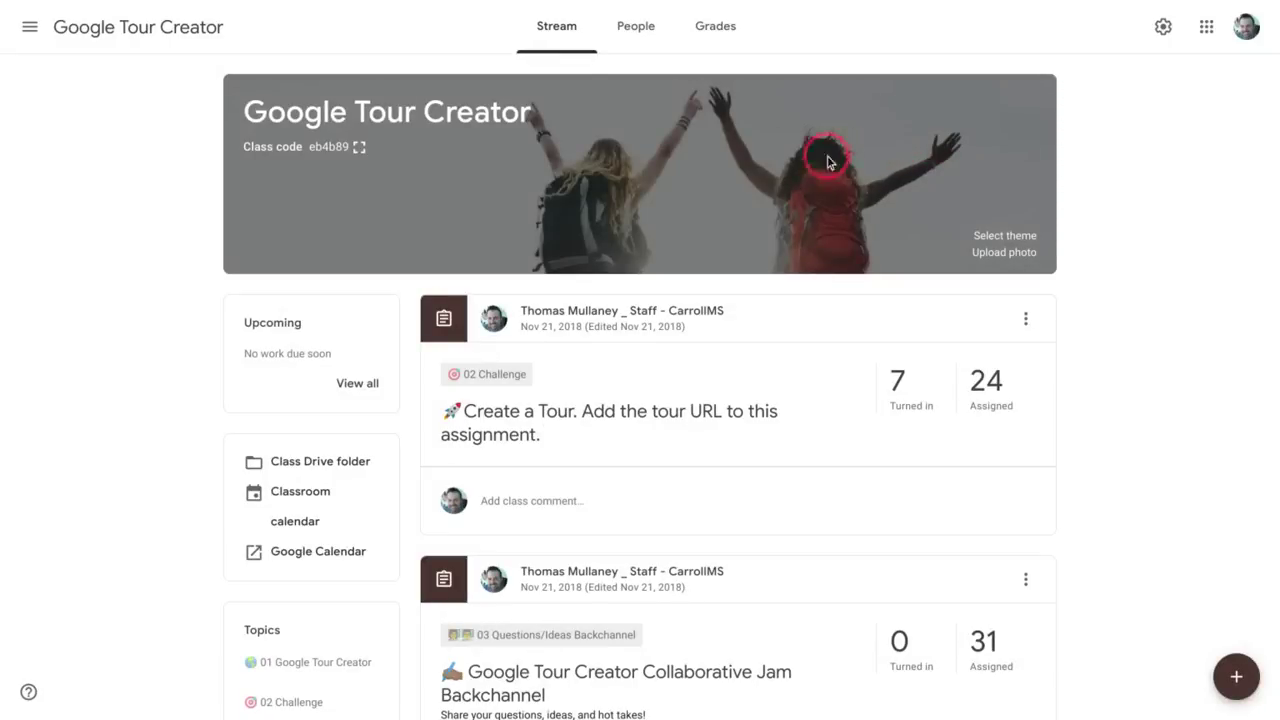
pyautogui.click(715, 60)
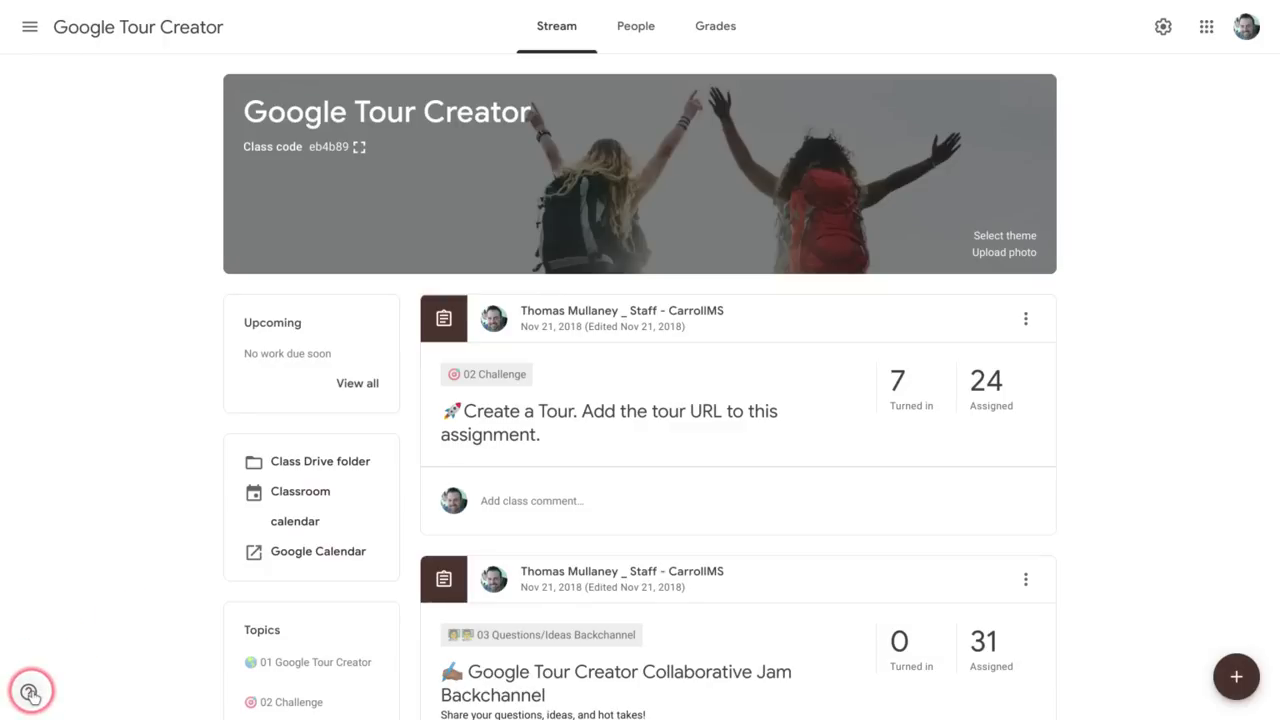
pyautogui.click(28, 691)
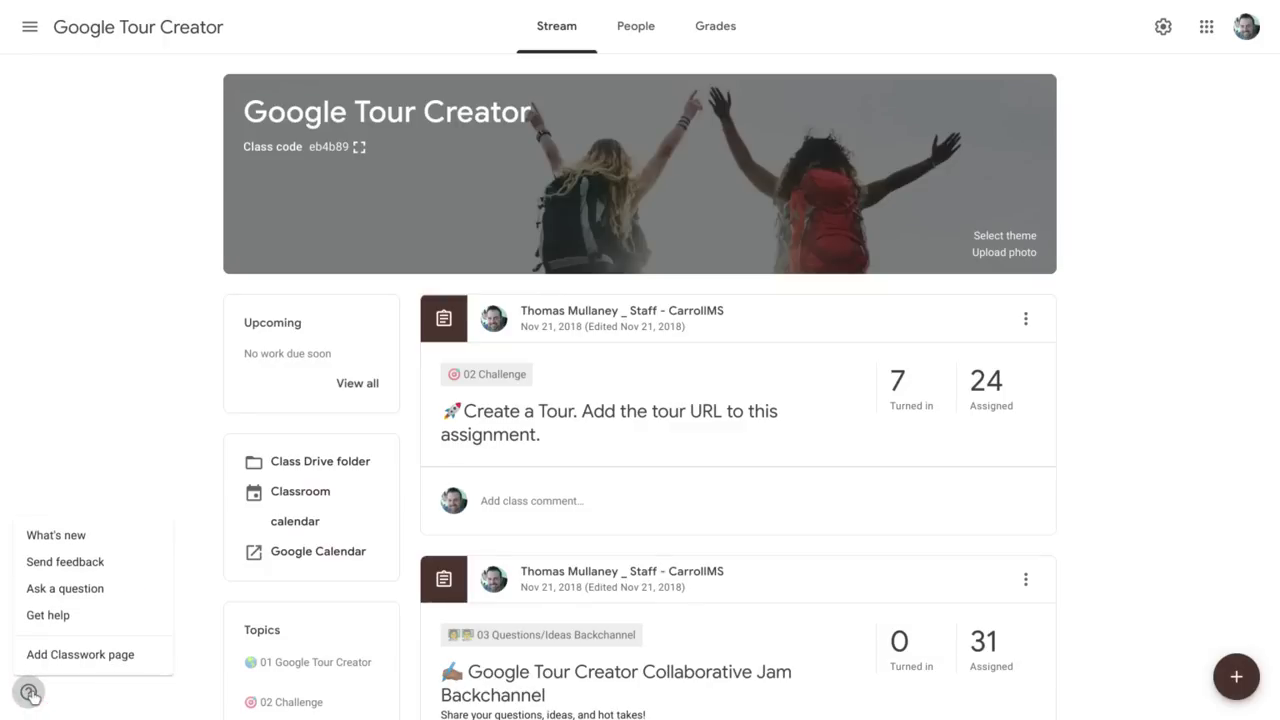
pyautogui.click(90, 655)
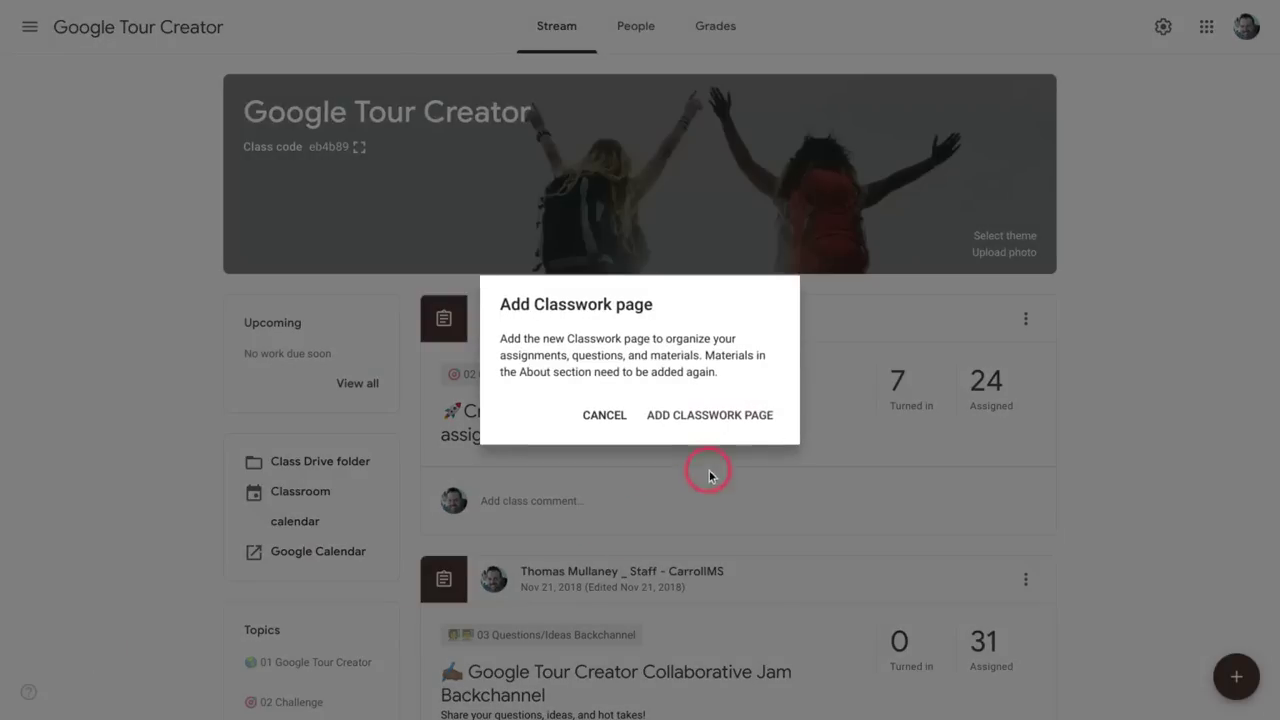
pyautogui.click(720, 422)
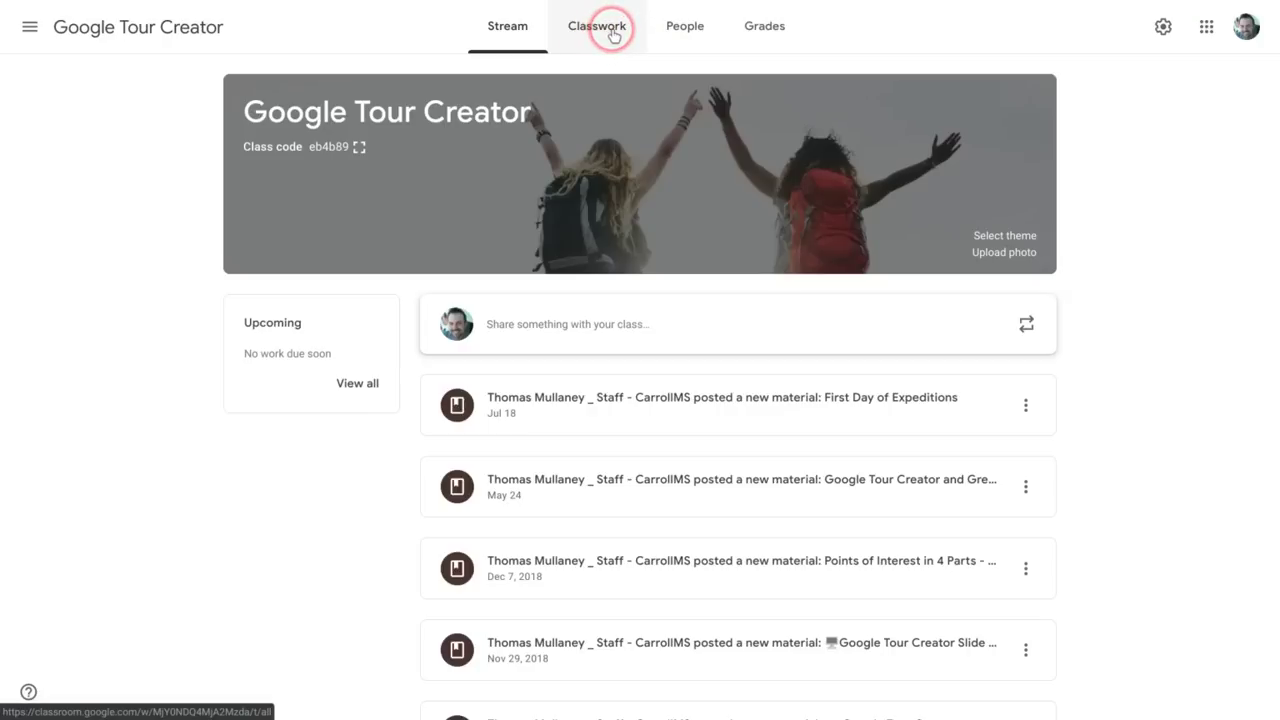
# Open Classwork and review its materials and the 01 Tour Creator, 02 Challenge, 03 Backchannel topics
pyautogui.click(614, 36)
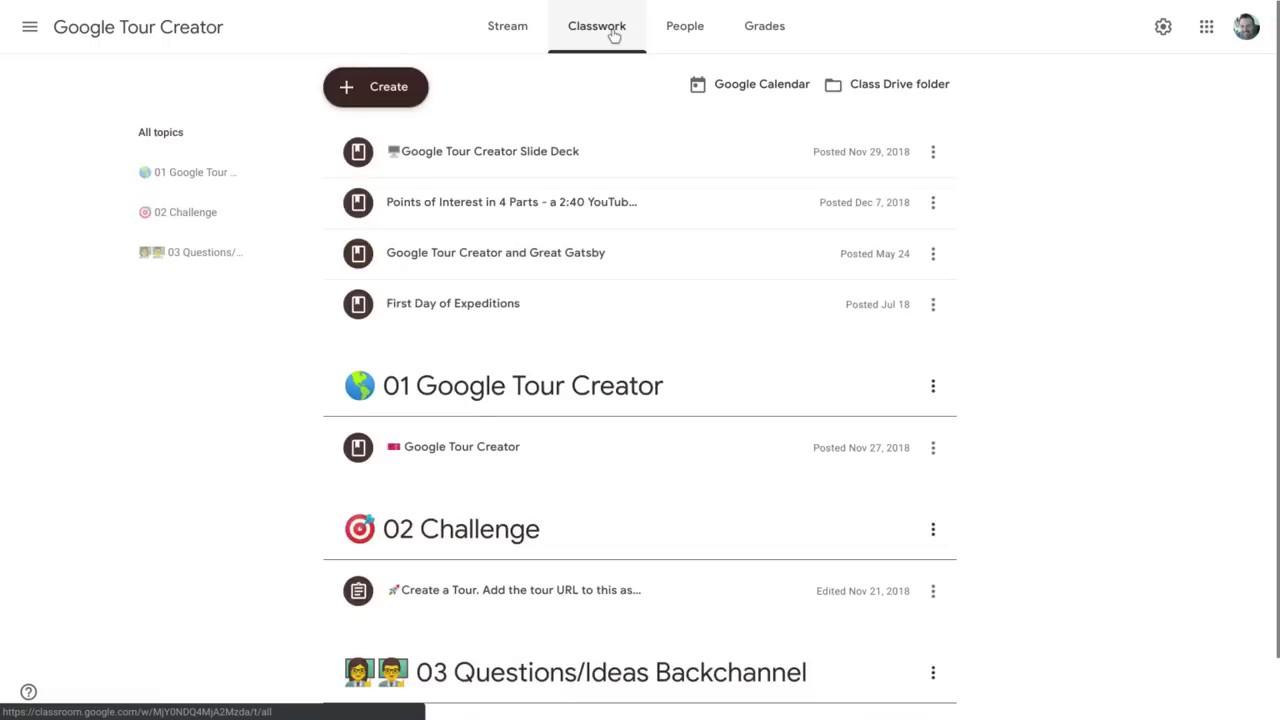
pyautogui.scroll(-1, 218, 452)
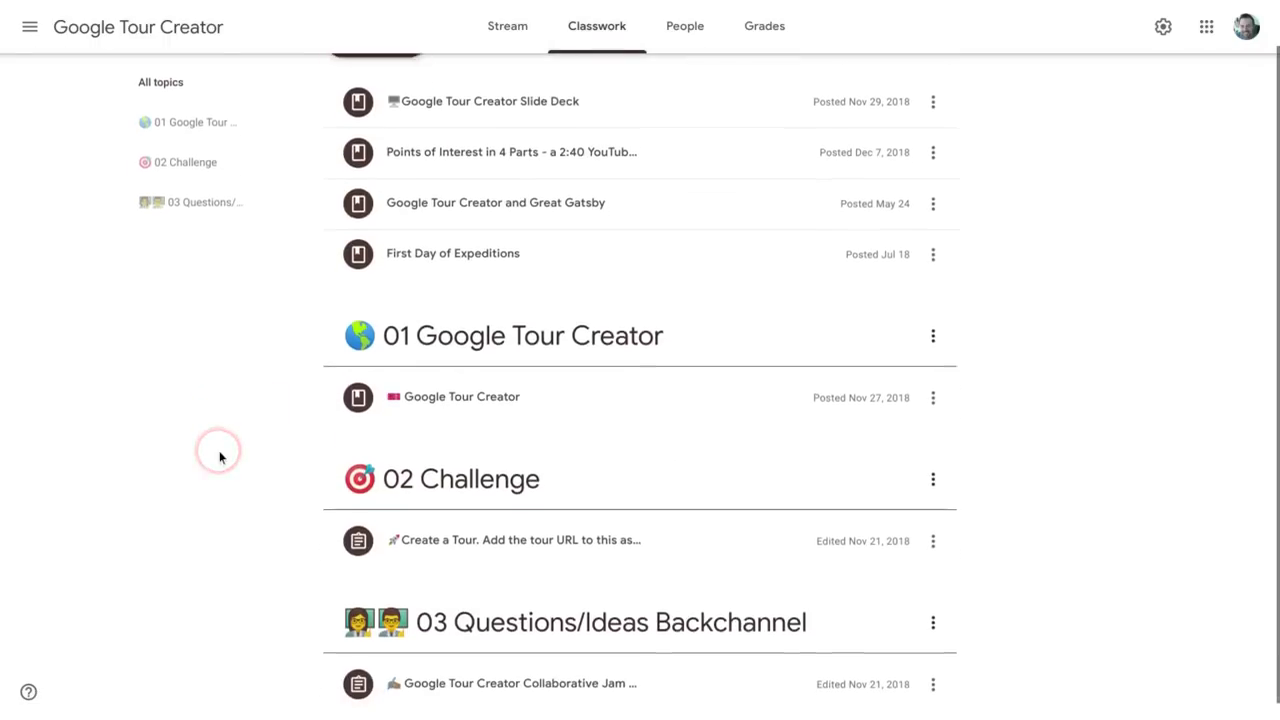
pyautogui.scroll(1, 220, 457)
pyautogui.click(224, 452)
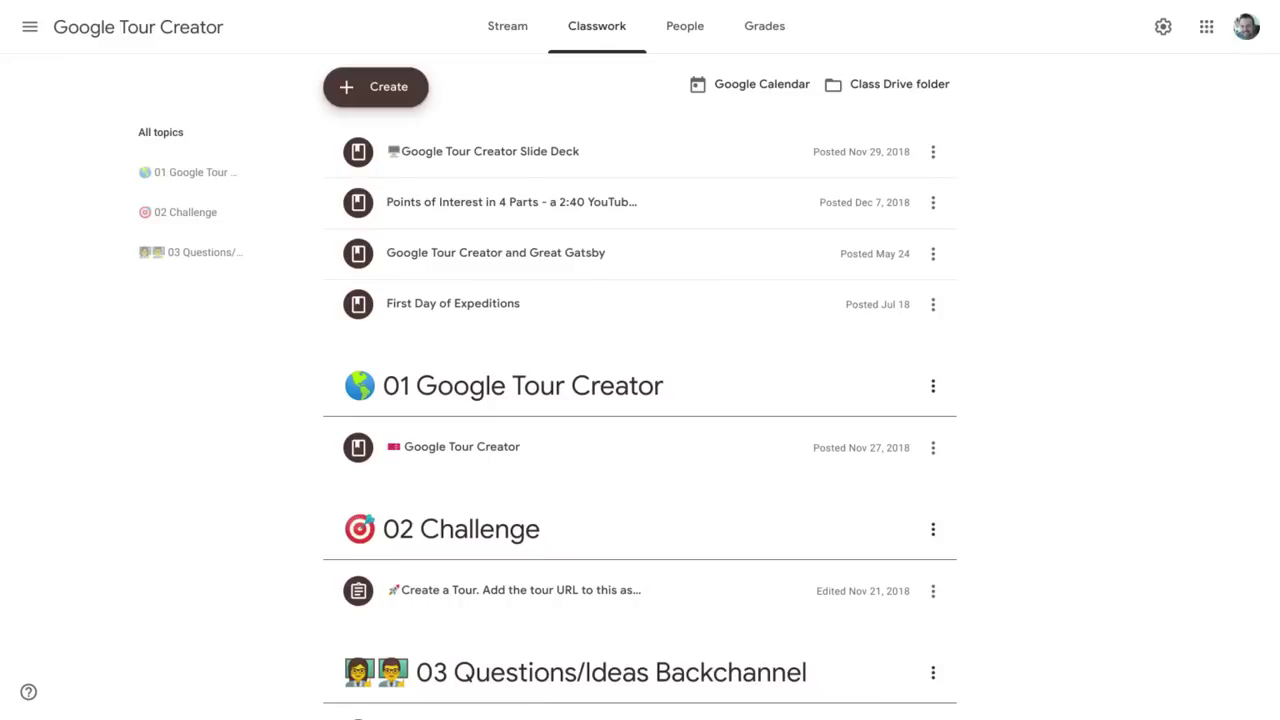
# Open an empty Add topic dialog from the Create menu
pyautogui.click(383, 86)
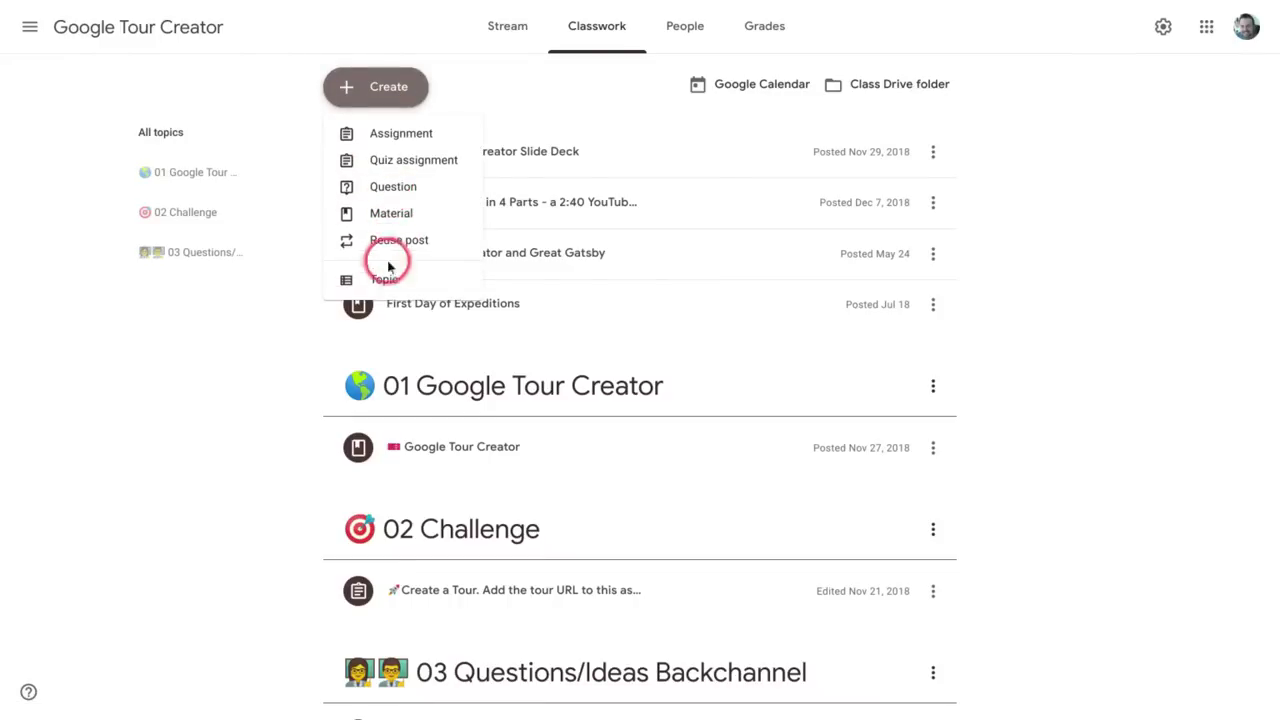
pyautogui.click(388, 280)
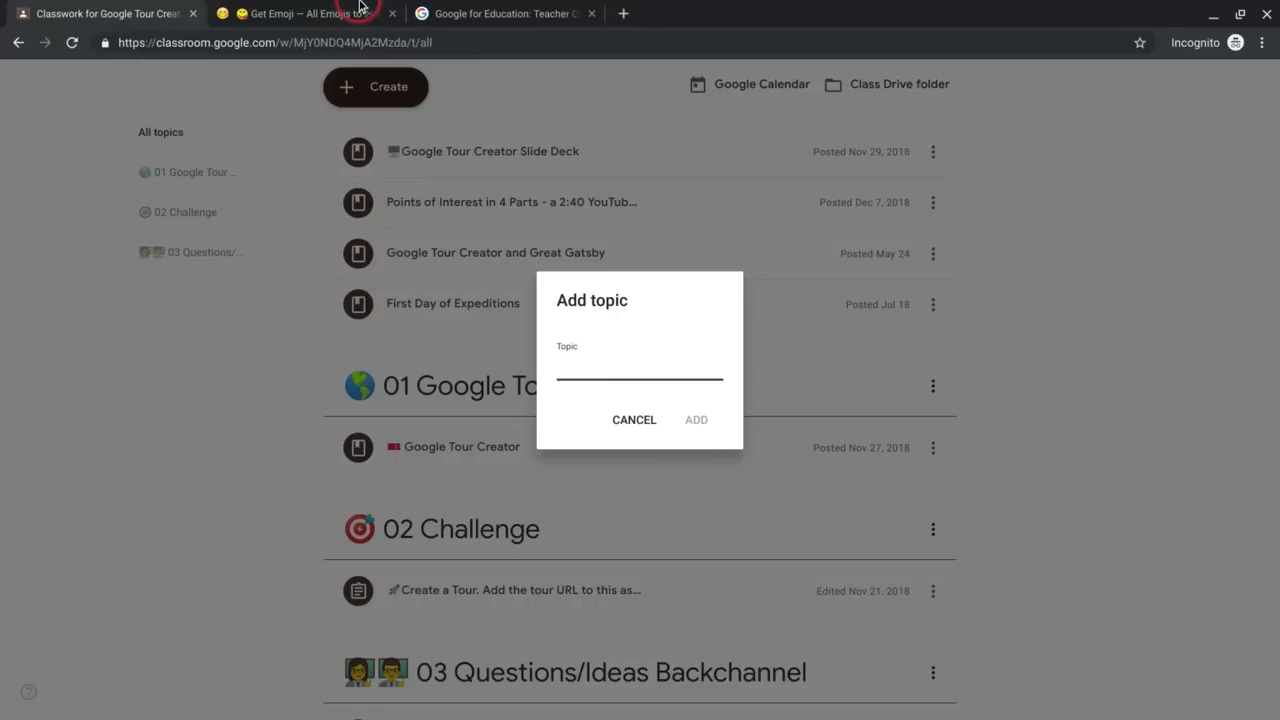
# Search Emojipedia for 'books' and copy the Books 📚 emoji
pyautogui.click(318, 13)
pyautogui.click(252, 47)
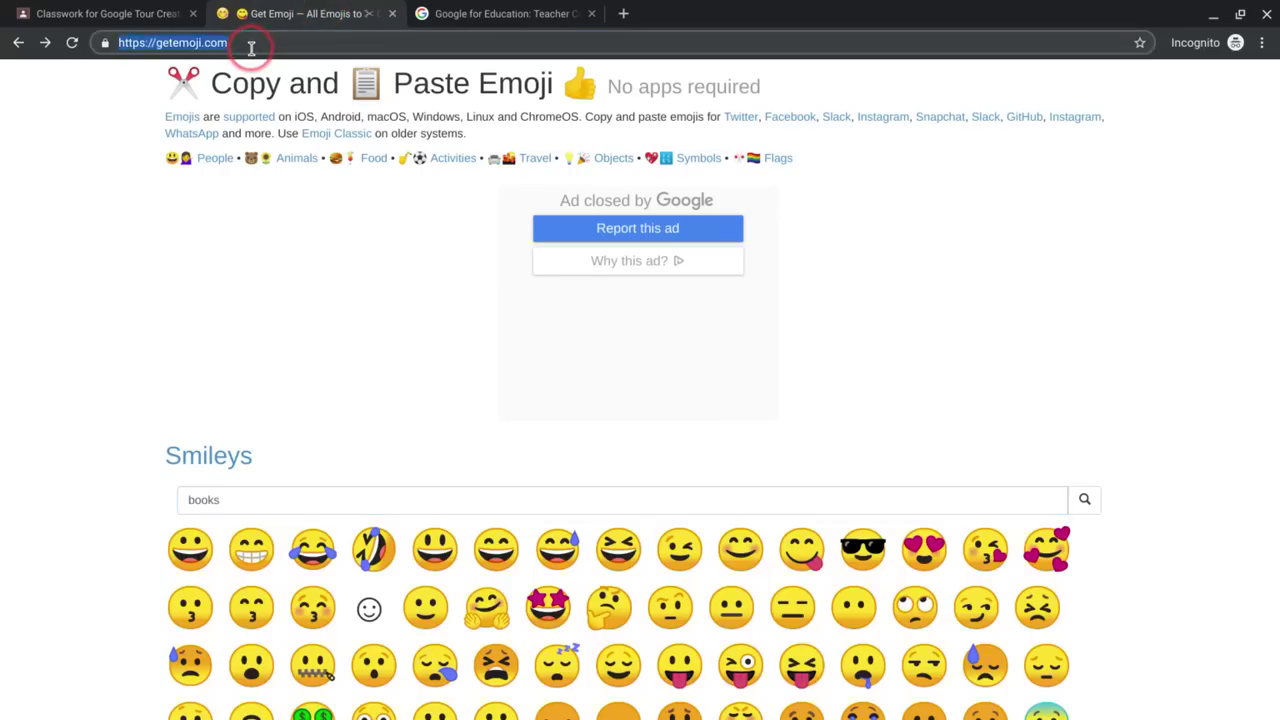
pyautogui.click(252, 506)
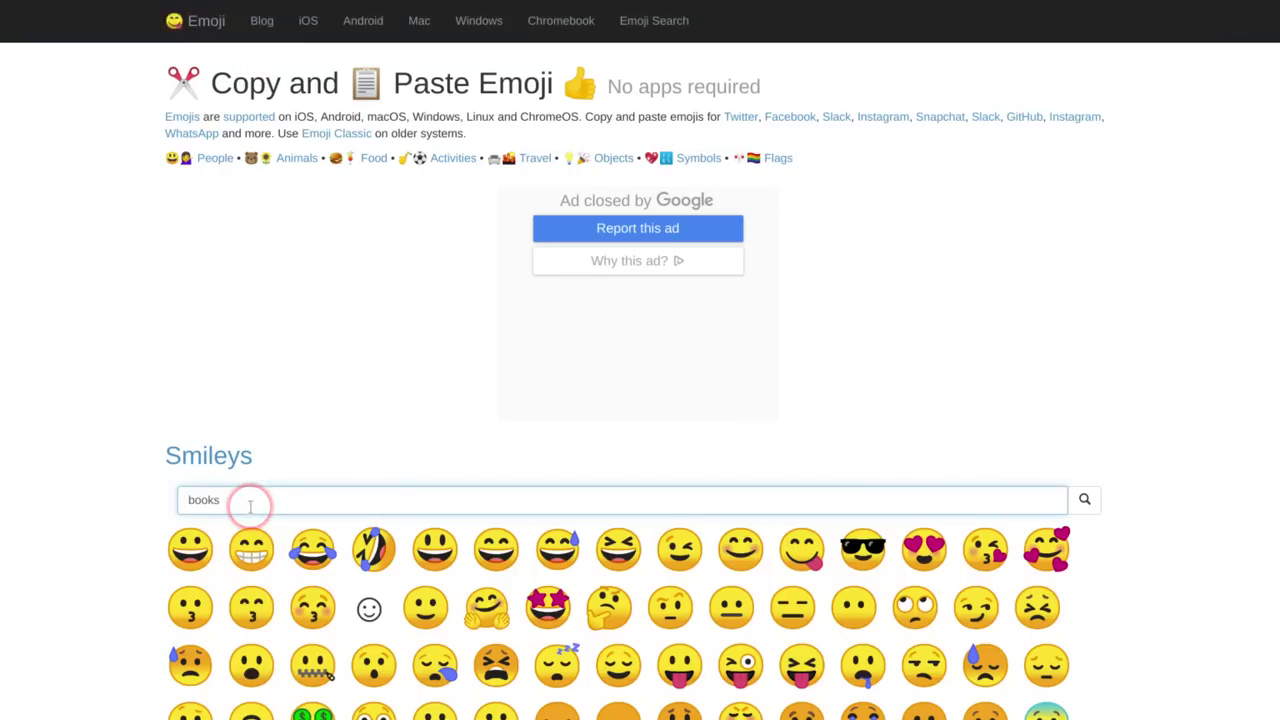
pyautogui.press('Return')
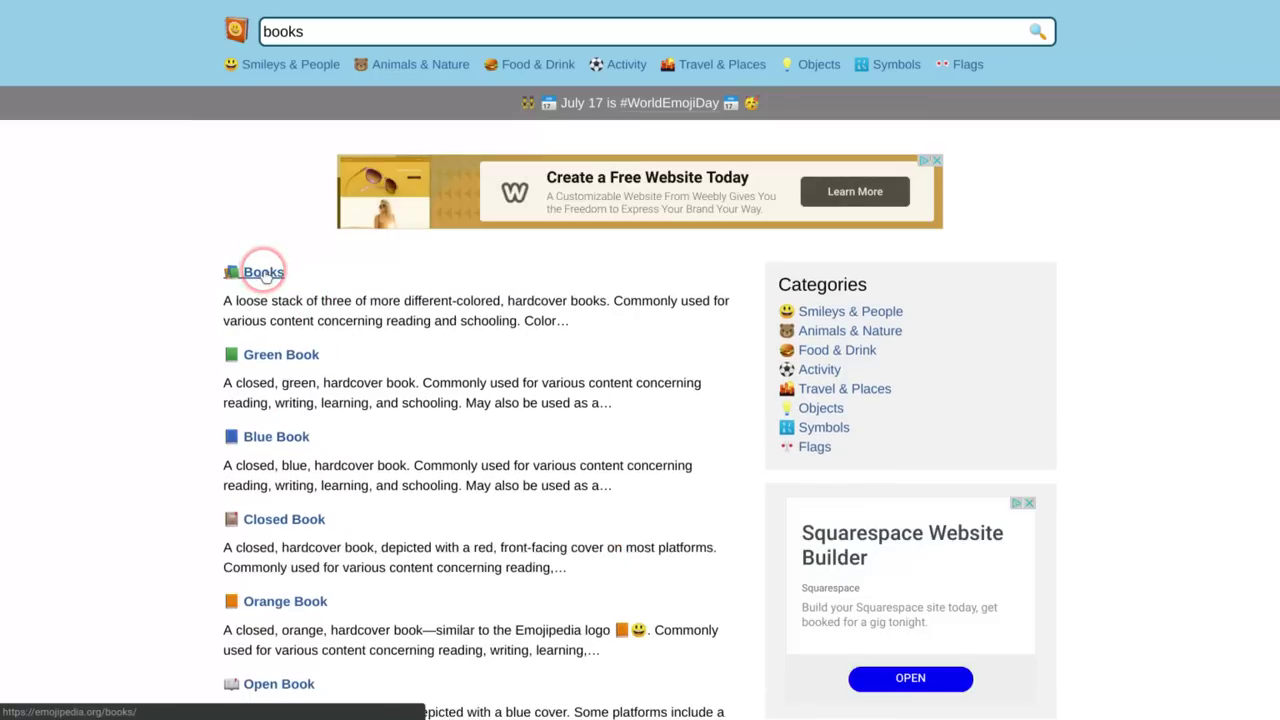
pyautogui.click(265, 272)
pyautogui.click(463, 472)
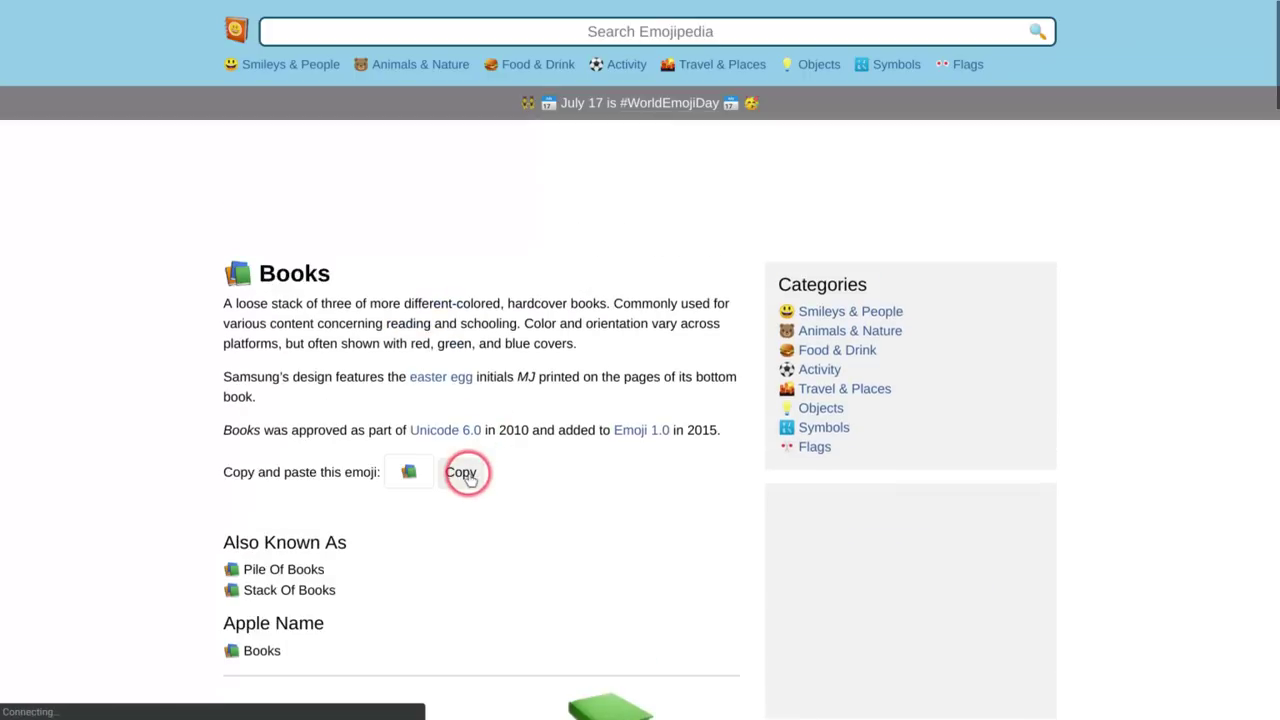
pyautogui.click(143, 5)
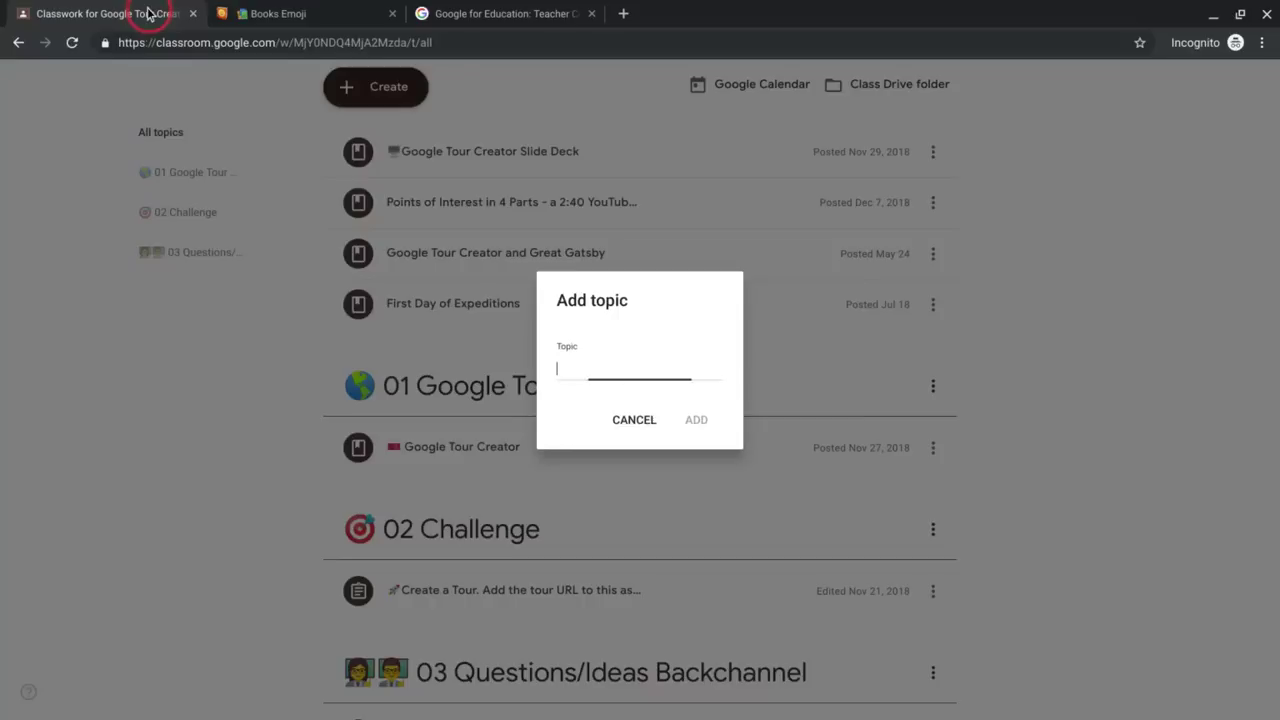
# Create the topic '📚 Class Resources' using the pasted books emoji
pyautogui.rightClick(588, 382)
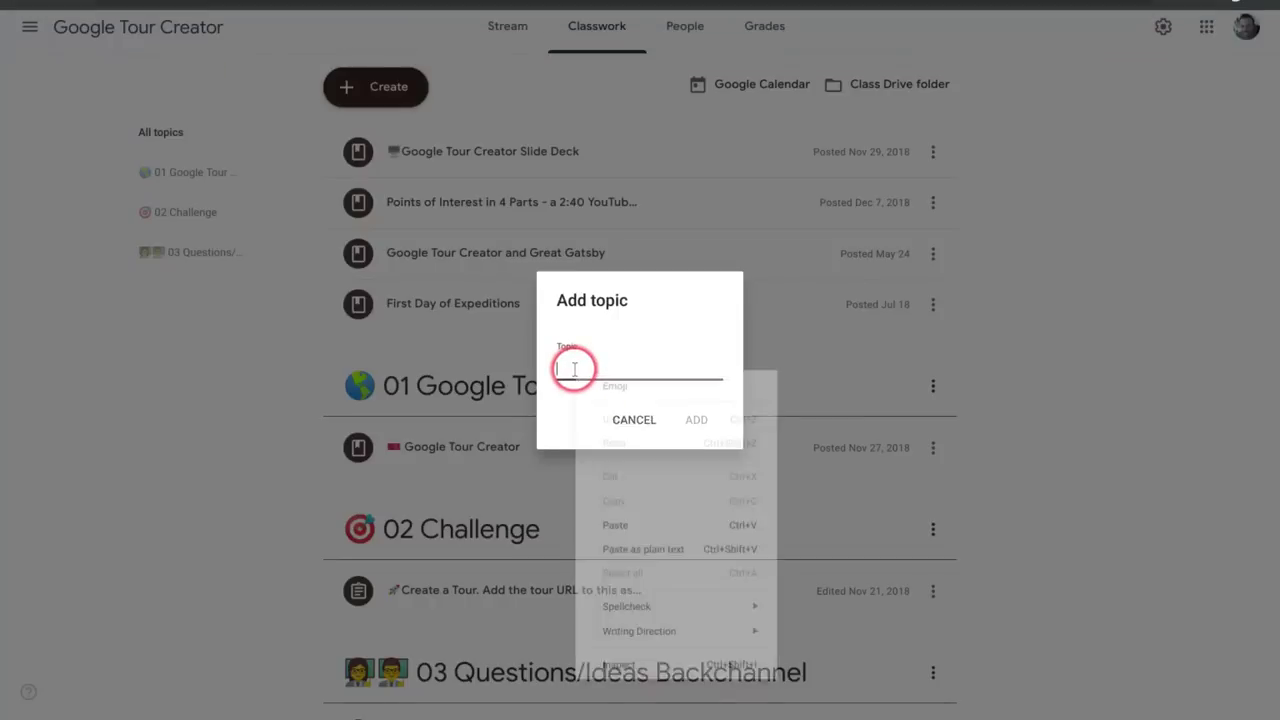
pyautogui.click(640, 524)
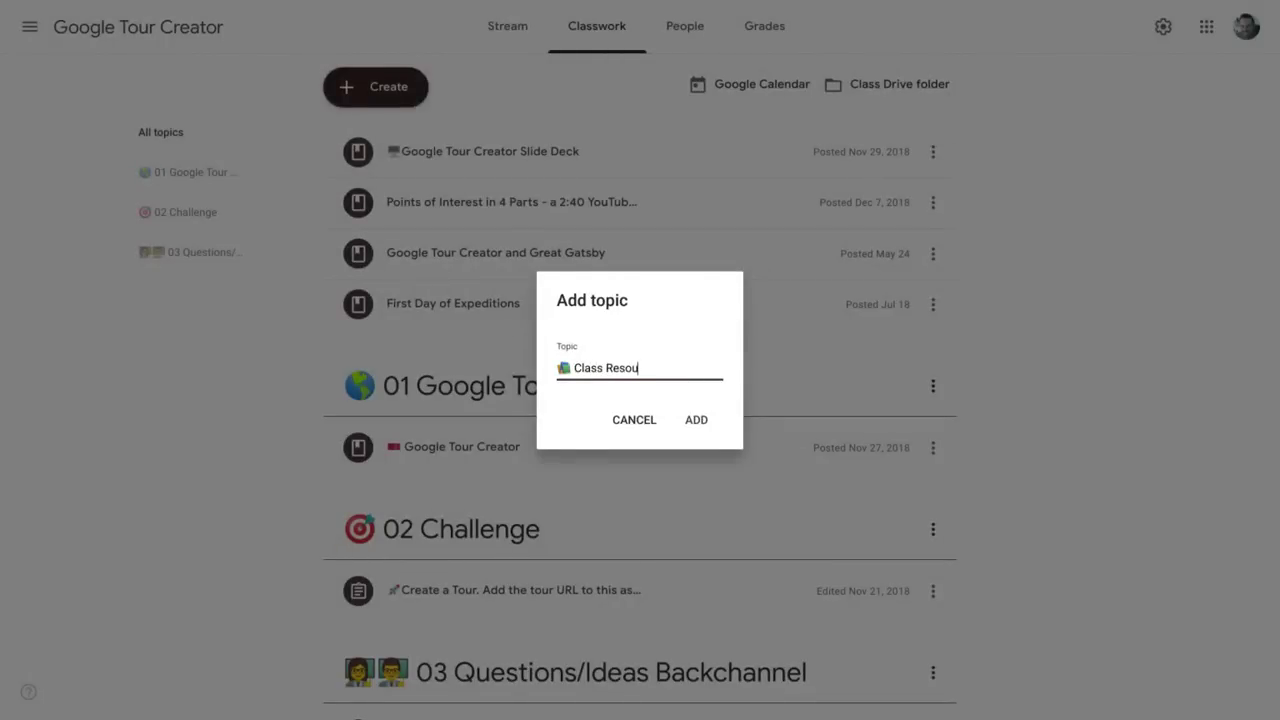
pyautogui.click(712, 424)
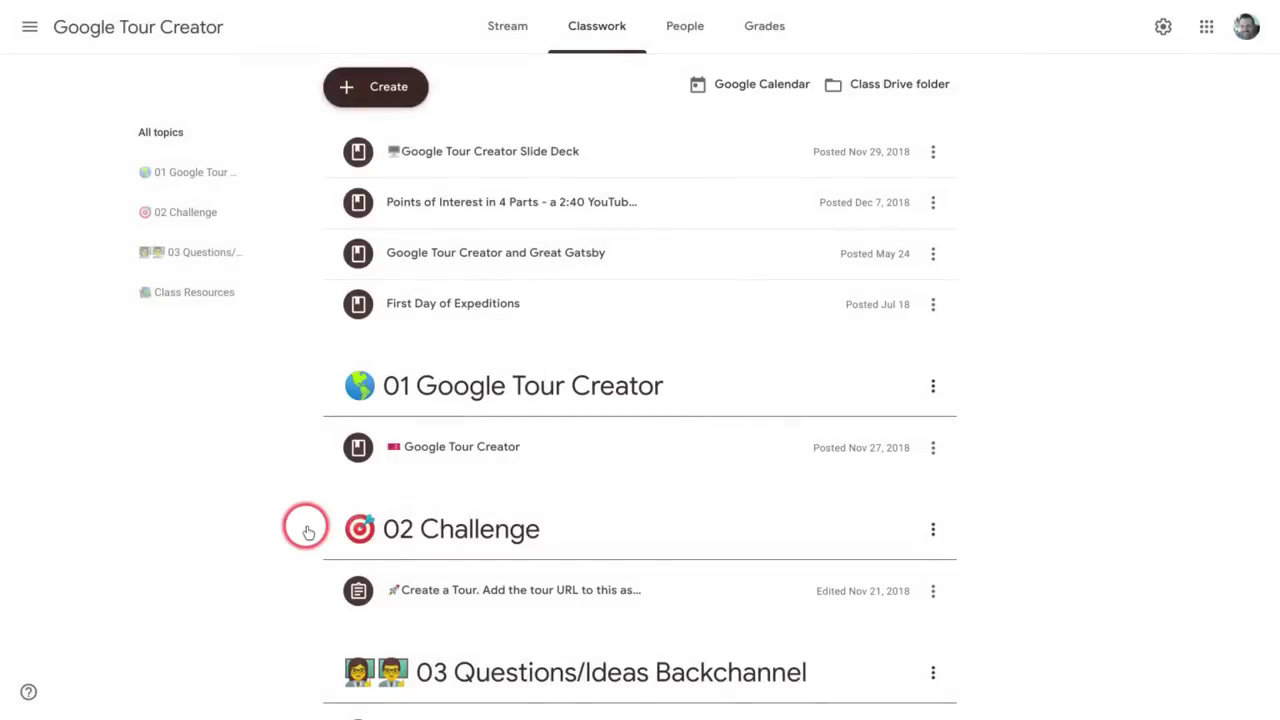
pyautogui.scroll(-2, 273, 535)
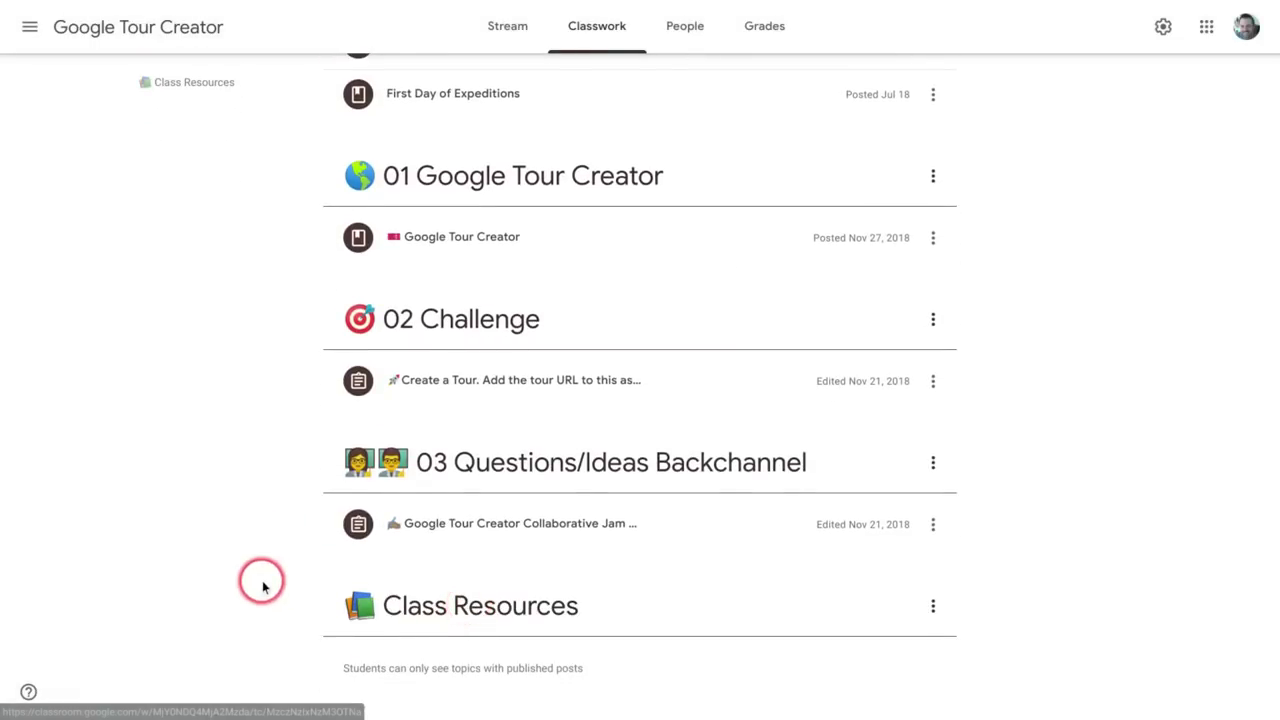
pyautogui.moveTo(400, 604)
pyautogui.mouseDown()
pyautogui.moveTo(500, 98)
pyautogui.moveTo(213, 380)
pyautogui.mouseUp()
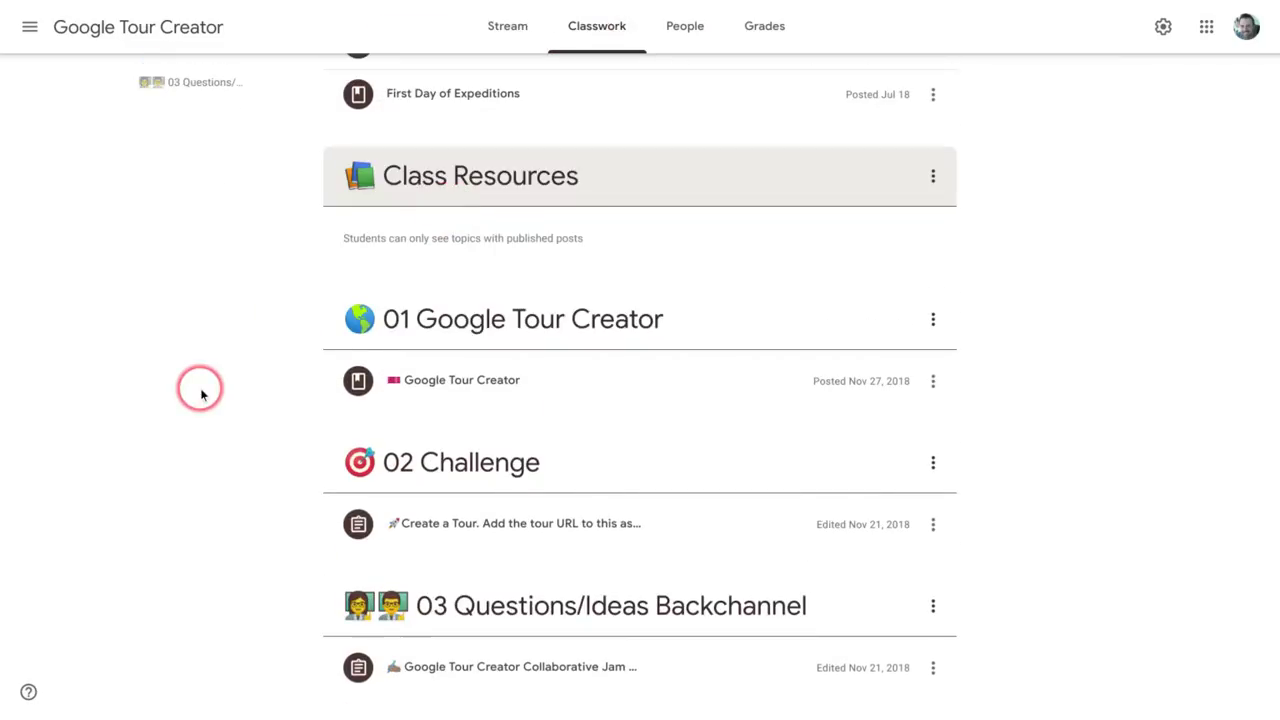
pyautogui.scroll(3, 205, 395)
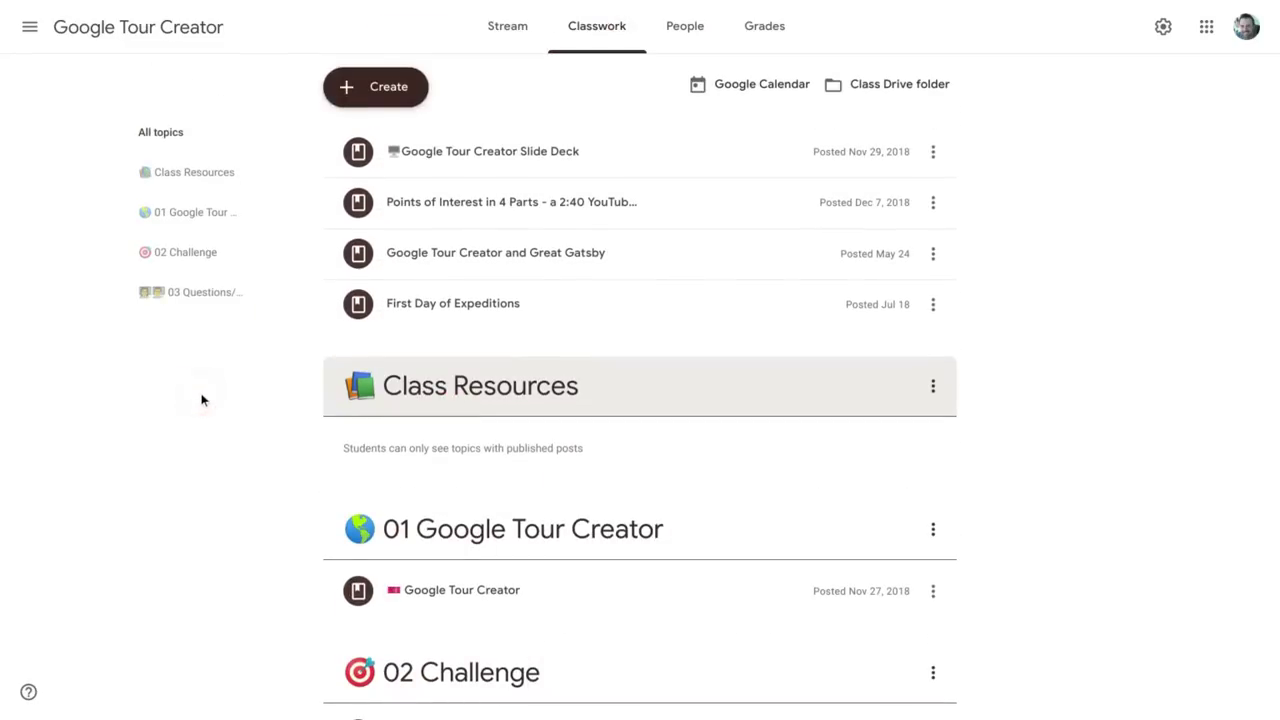
pyautogui.click(200, 392)
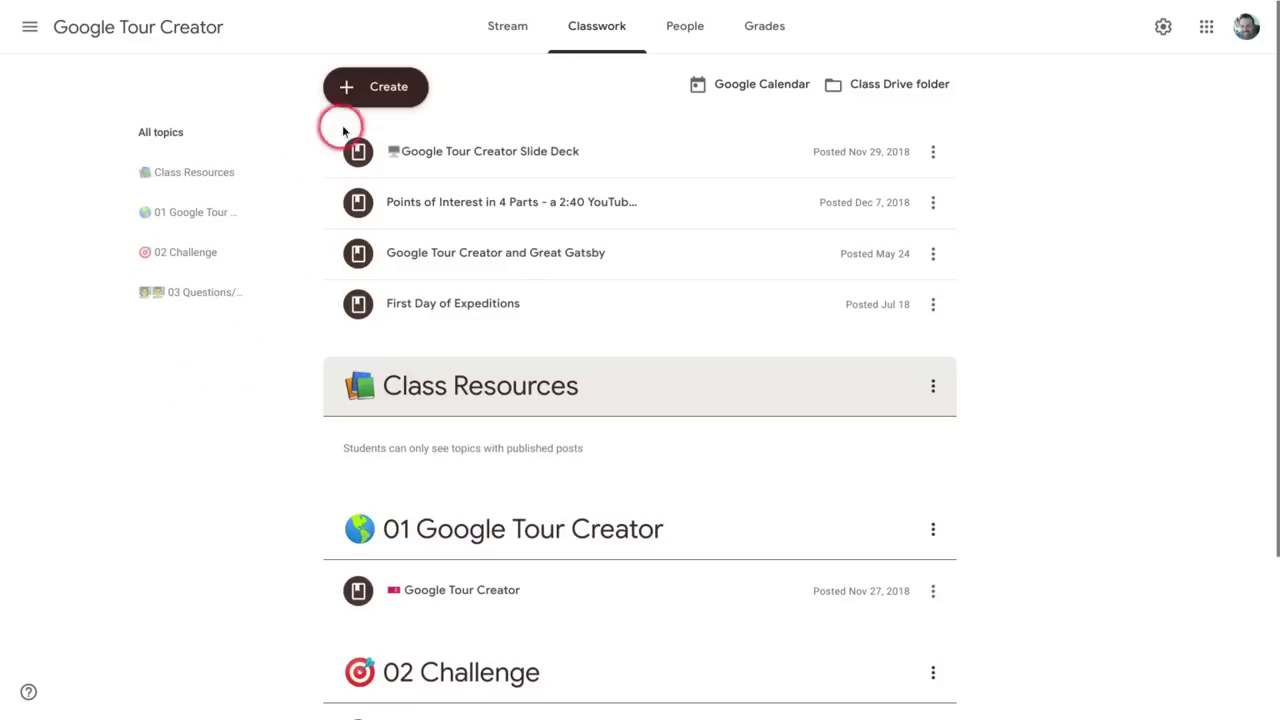
# Start a blank Material post, then switch to the Teacher Center Expeditions page
pyautogui.click(370, 88)
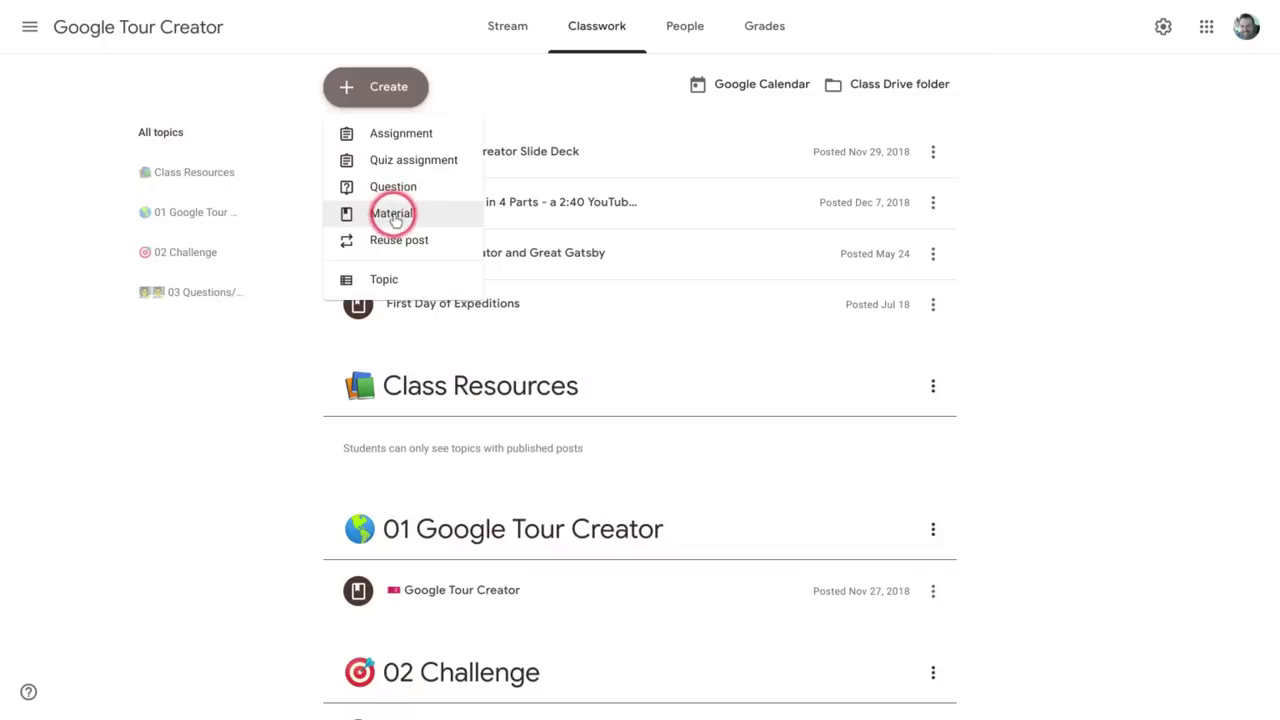
pyautogui.click(418, 214)
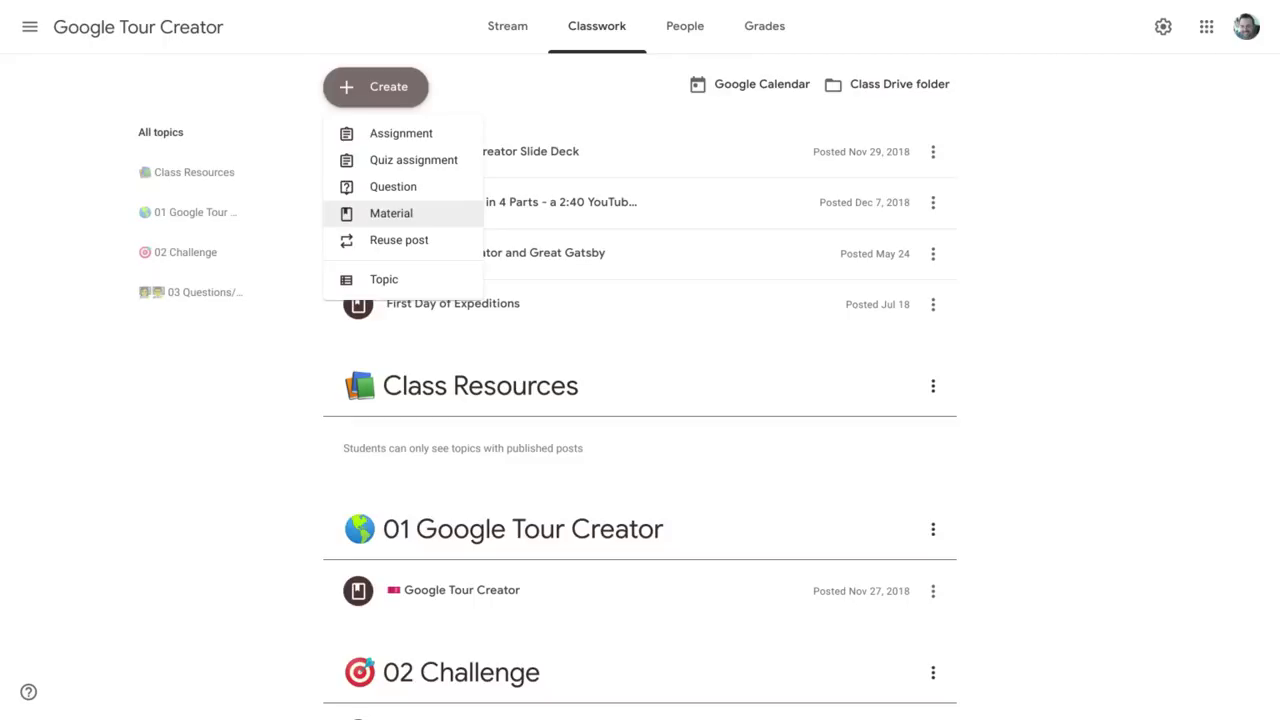
pyautogui.click(418, 214)
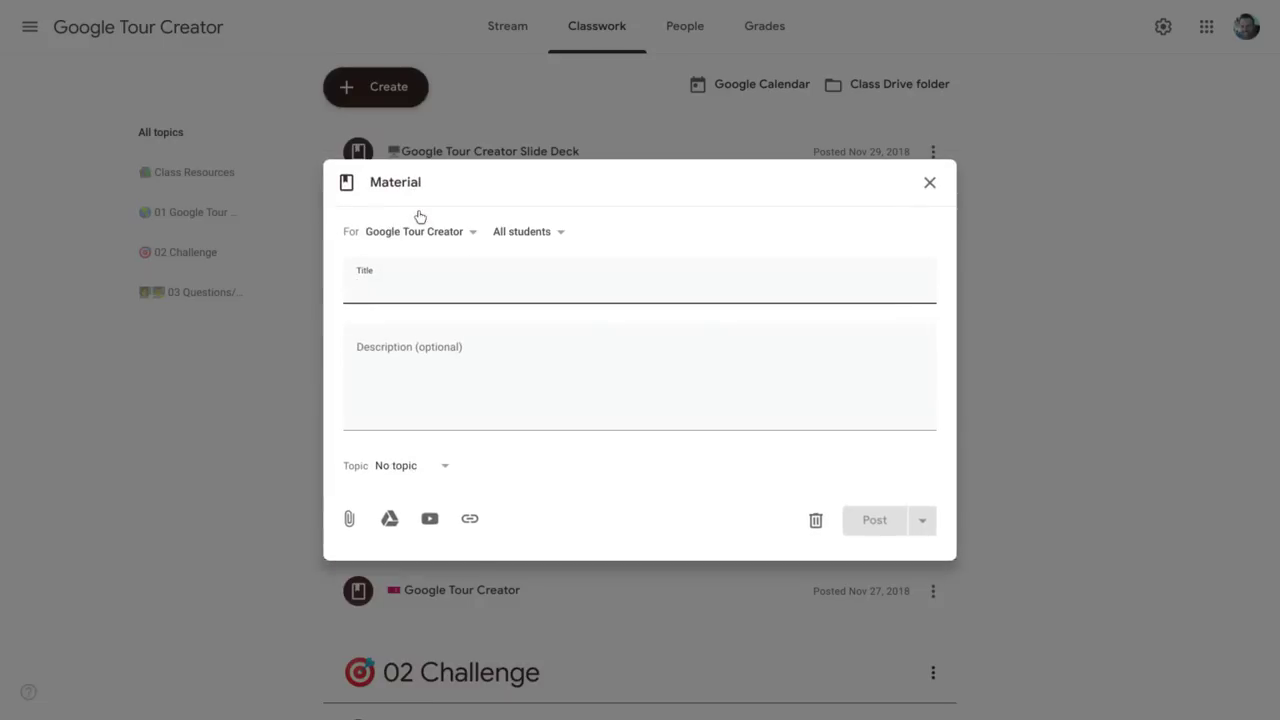
pyautogui.moveTo(436, 4)
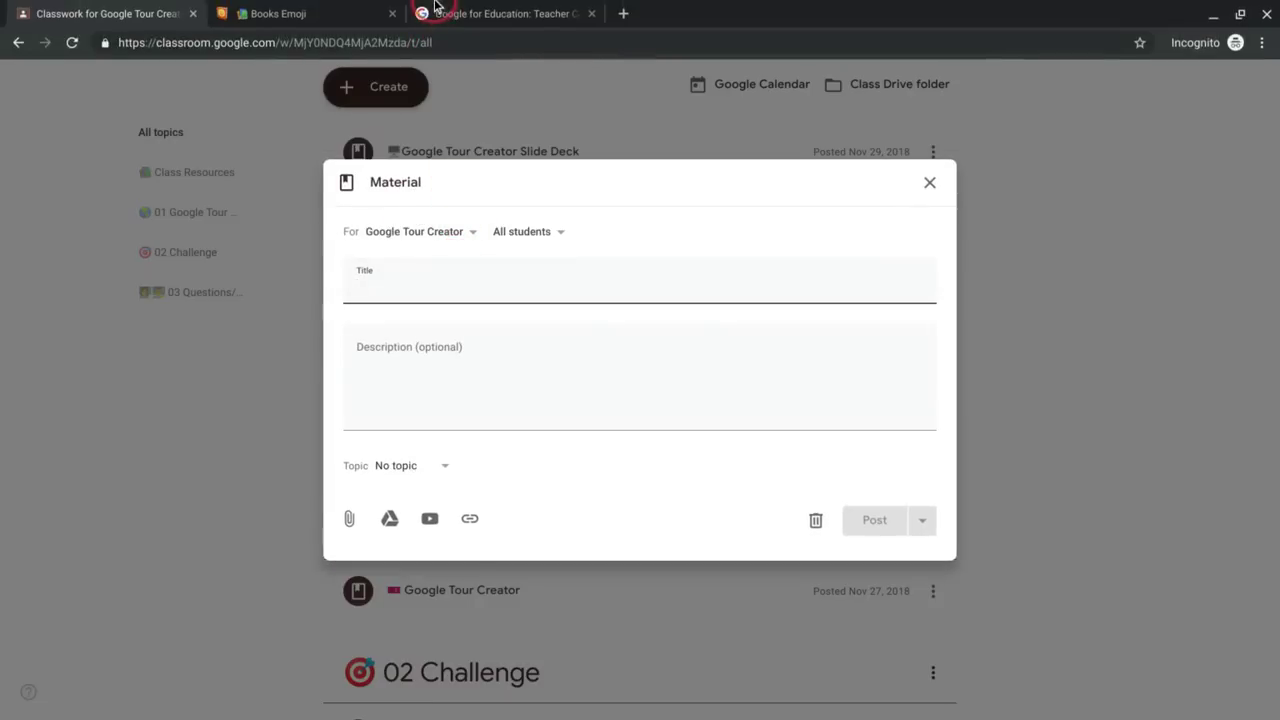
pyautogui.click(502, 13)
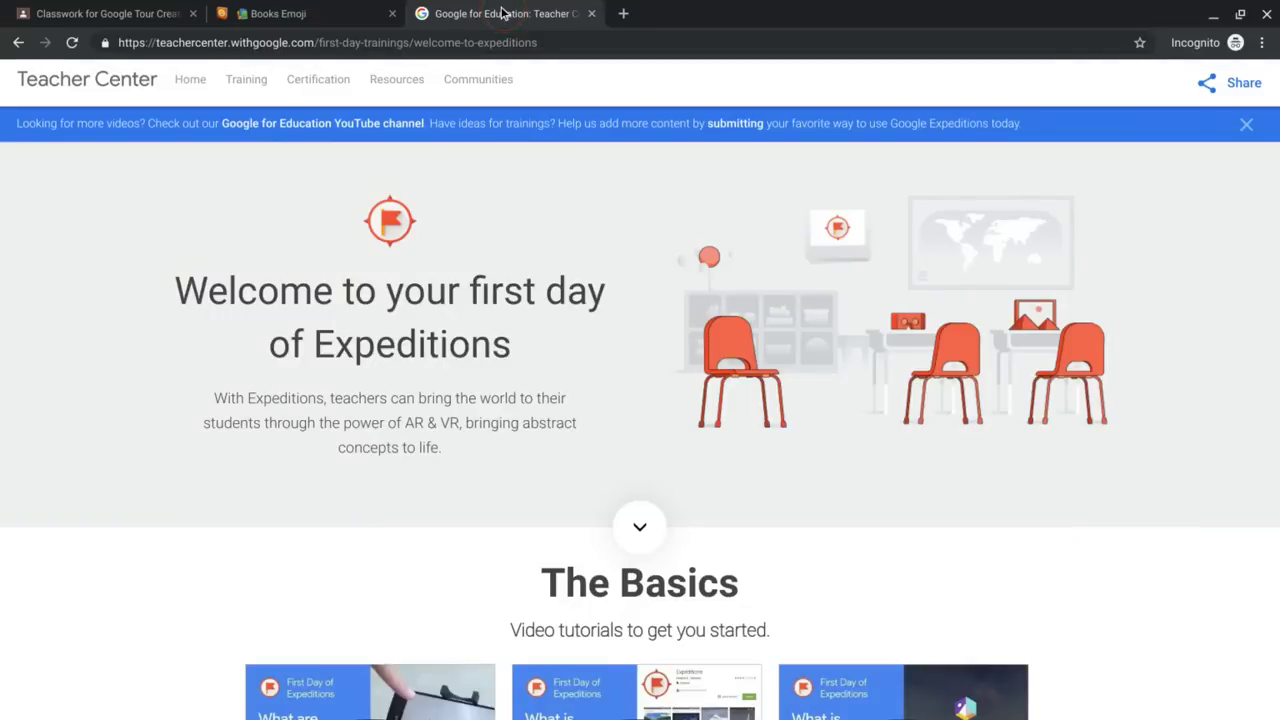
# Copy the Teacher Center Expeditions page URL and return to the Classroom Material form
pyautogui.click(401, 42)
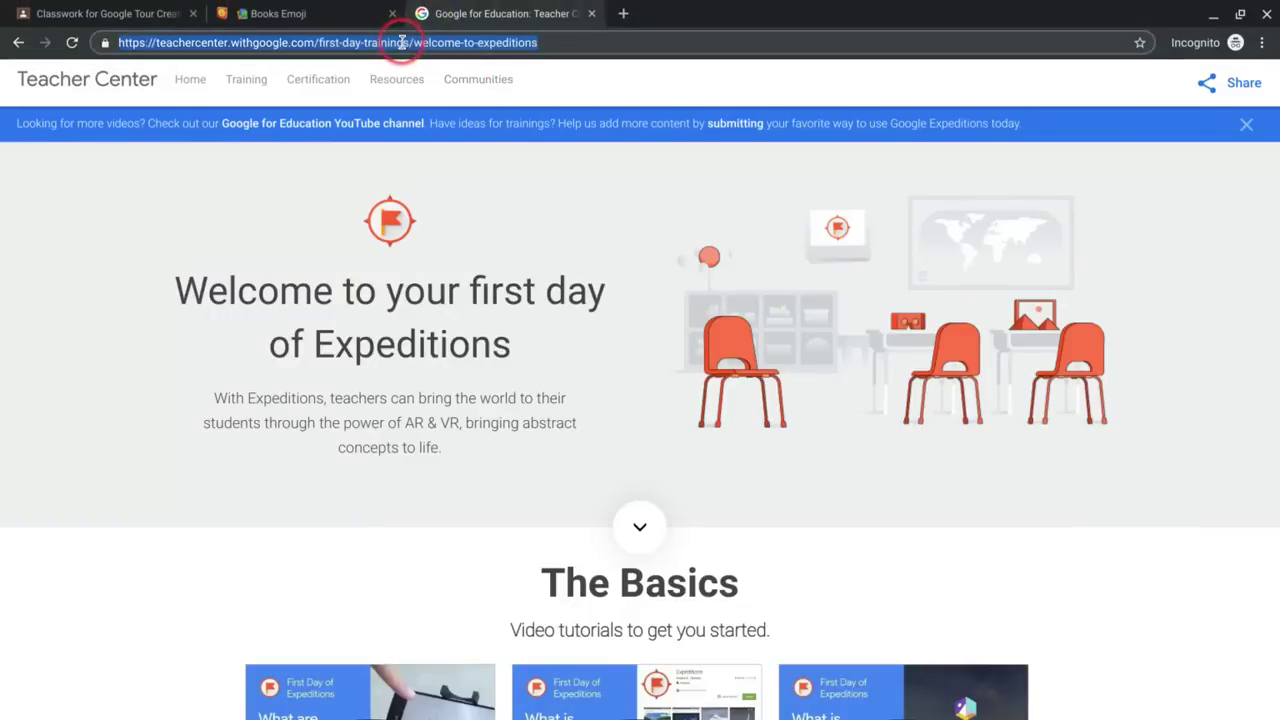
pyautogui.rightClick(401, 42)
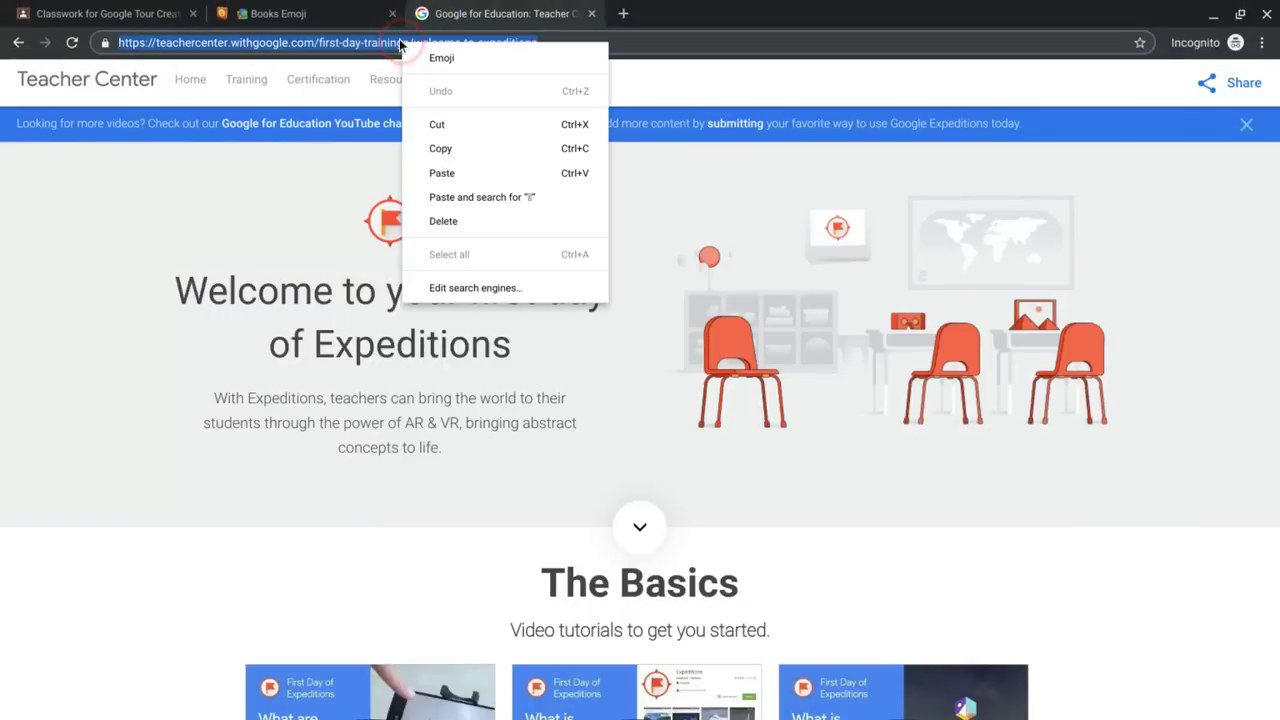
pyautogui.click(465, 148)
pyautogui.click(166, 13)
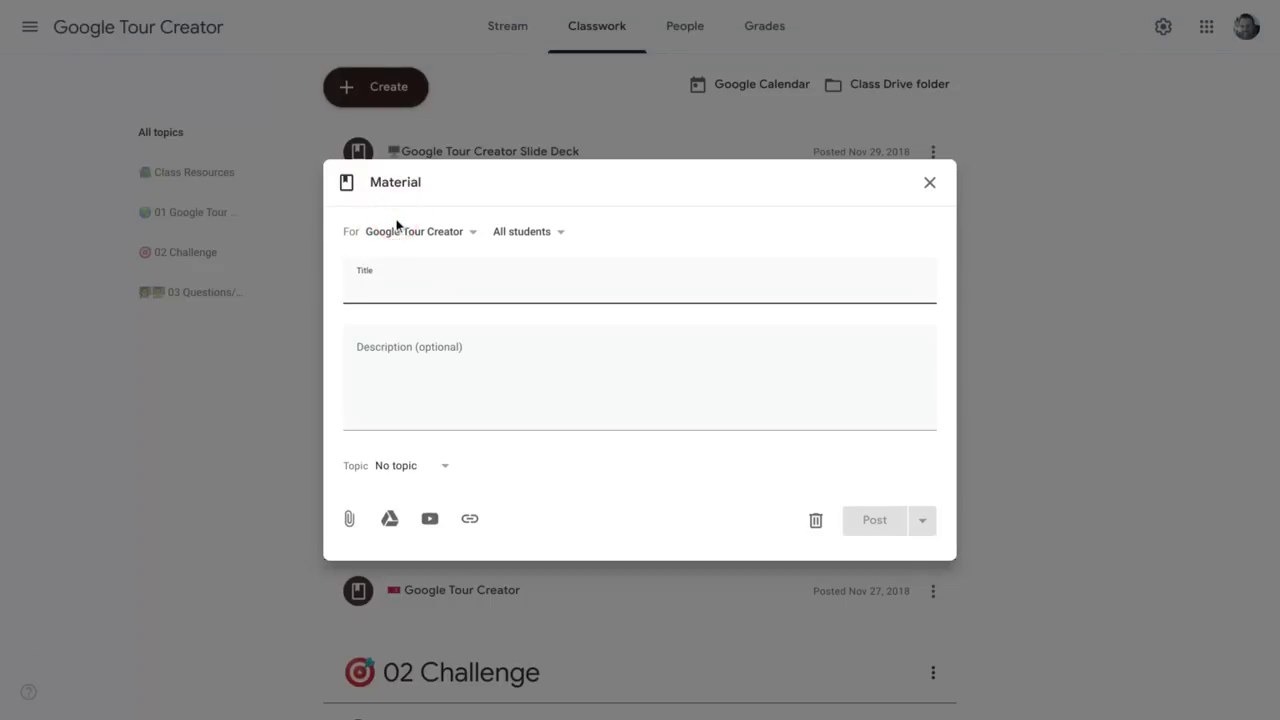
# Title the material 'First Day of Google Expeditions' and attach the copied Teacher Center link
pyautogui.write('First Day of Google Expeditions')
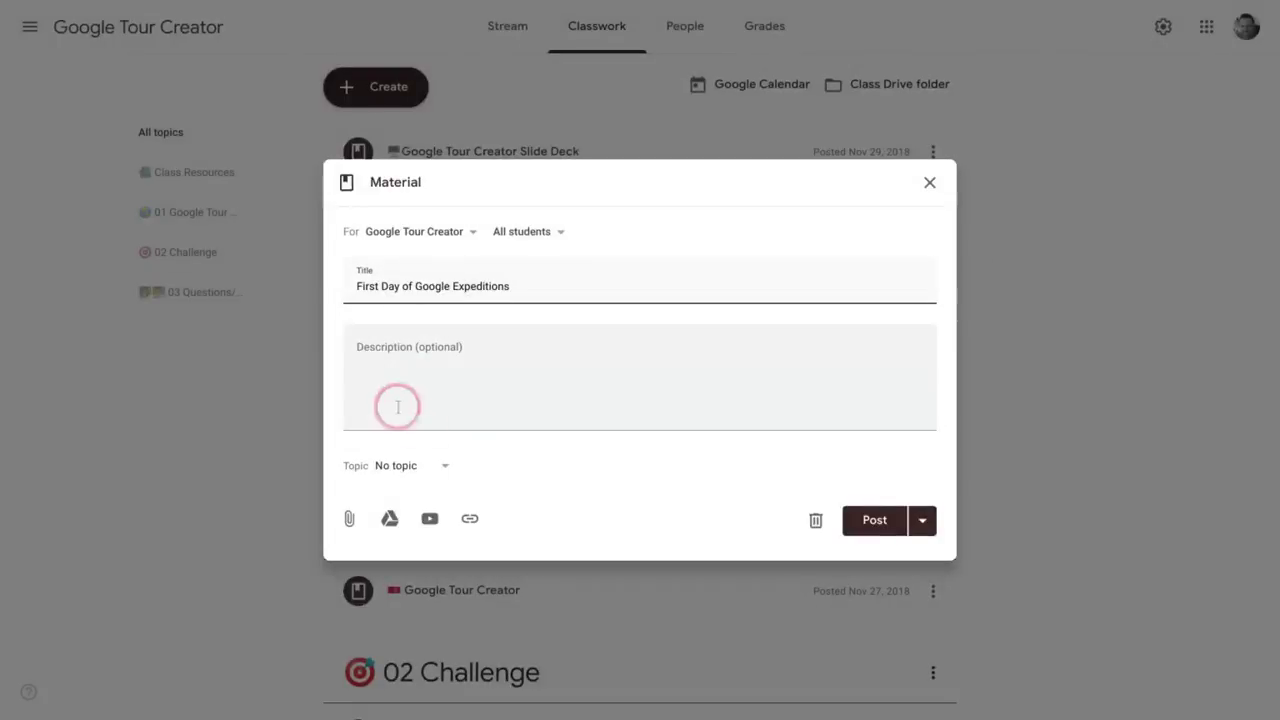
pyautogui.click(472, 518)
pyautogui.rightClick(564, 392)
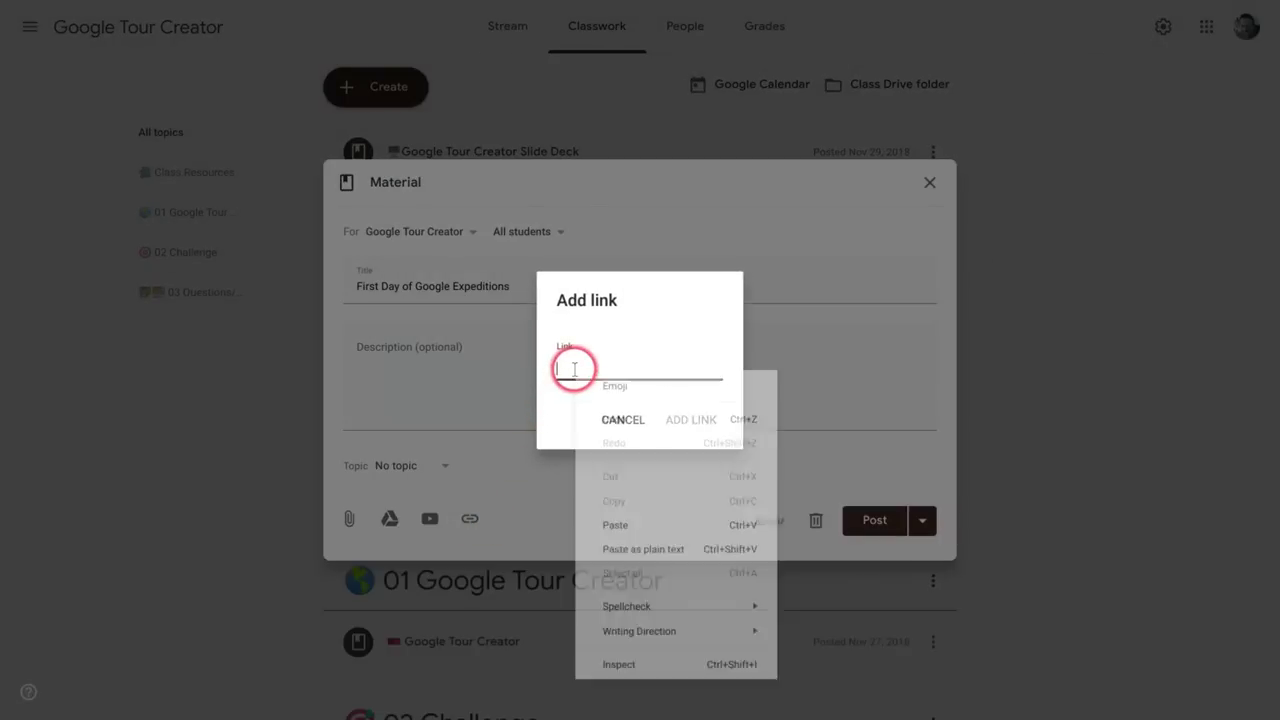
pyautogui.click(615, 522)
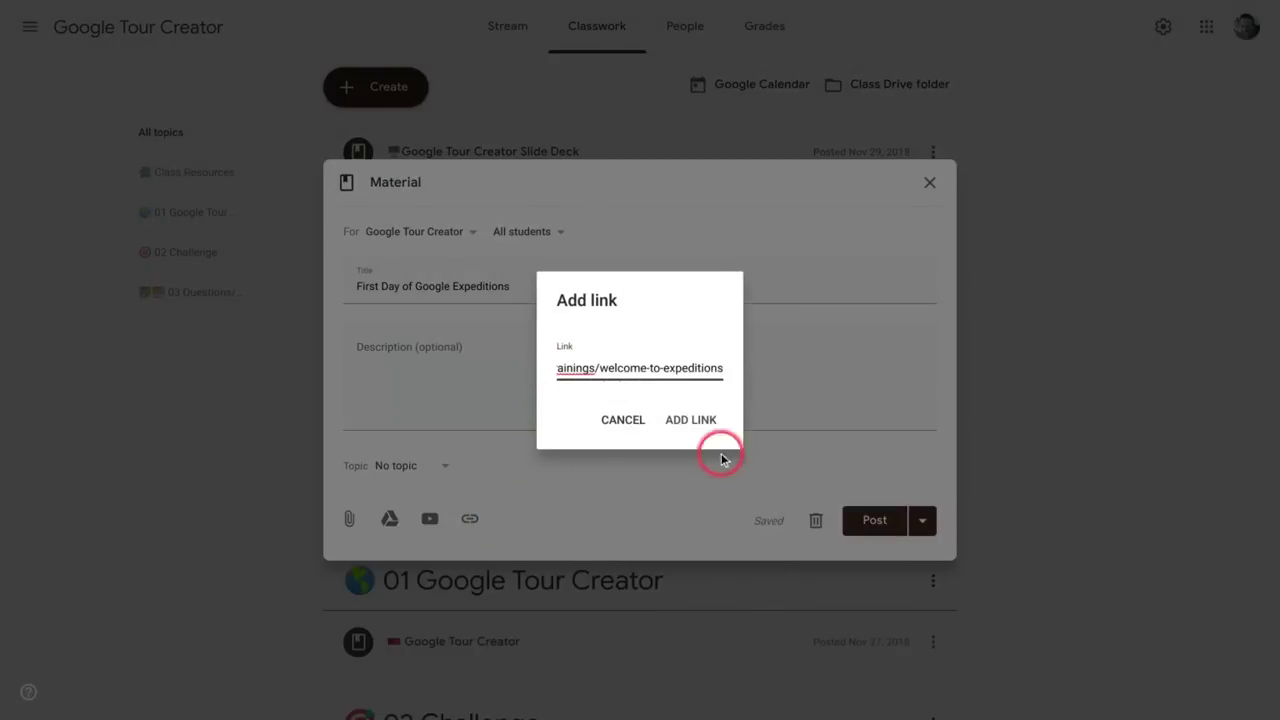
pyautogui.click(691, 420)
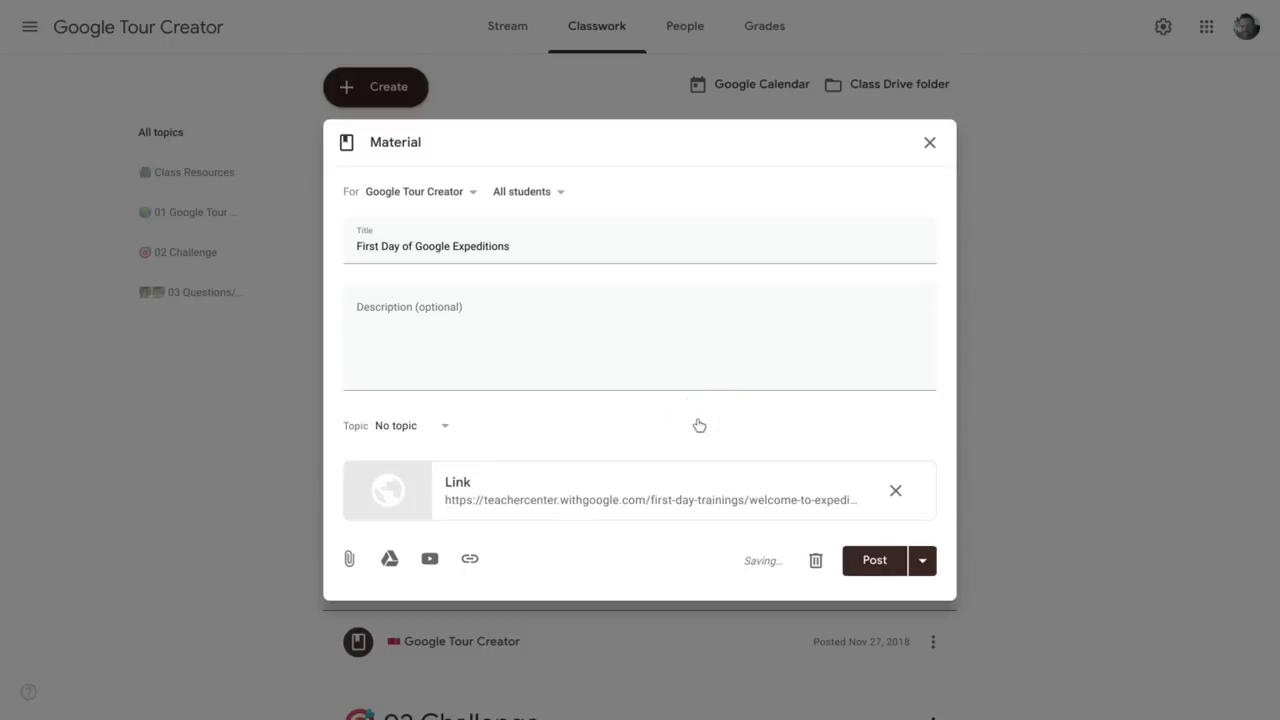
# Assign the material to the 📚 Class Resources topic and post it
pyautogui.click(446, 429)
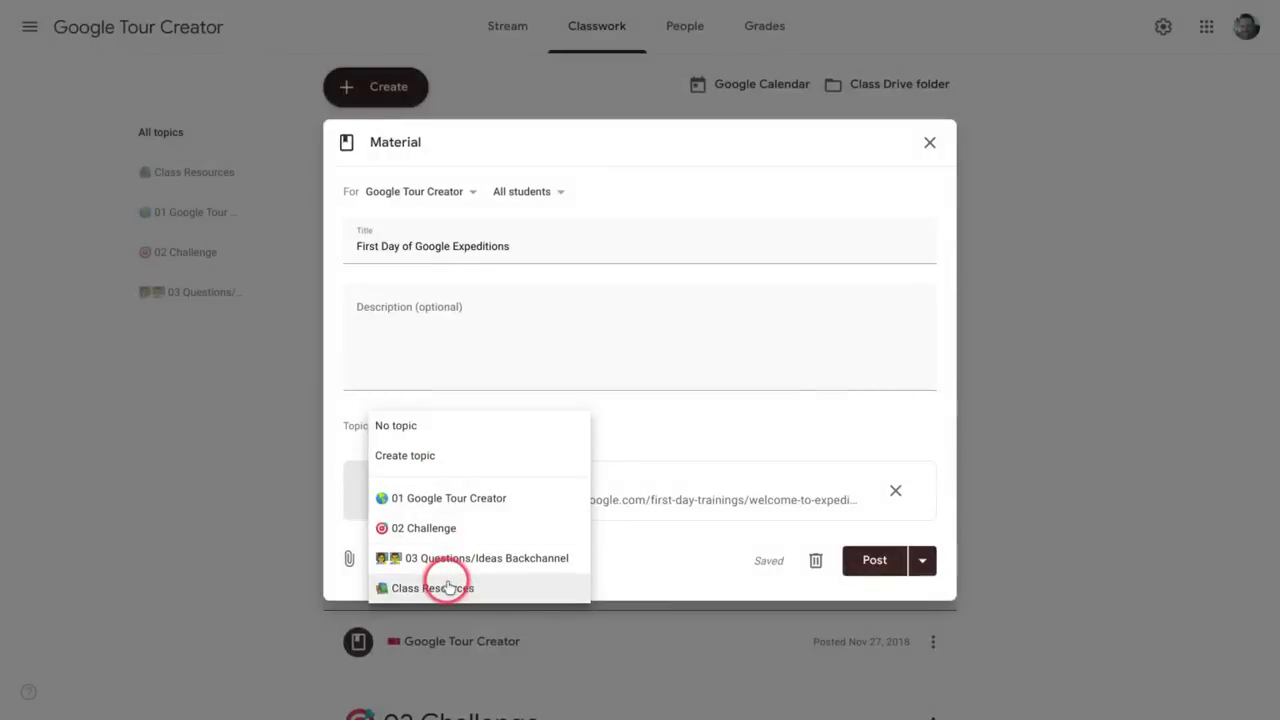
pyautogui.click(447, 587)
pyautogui.click(876, 562)
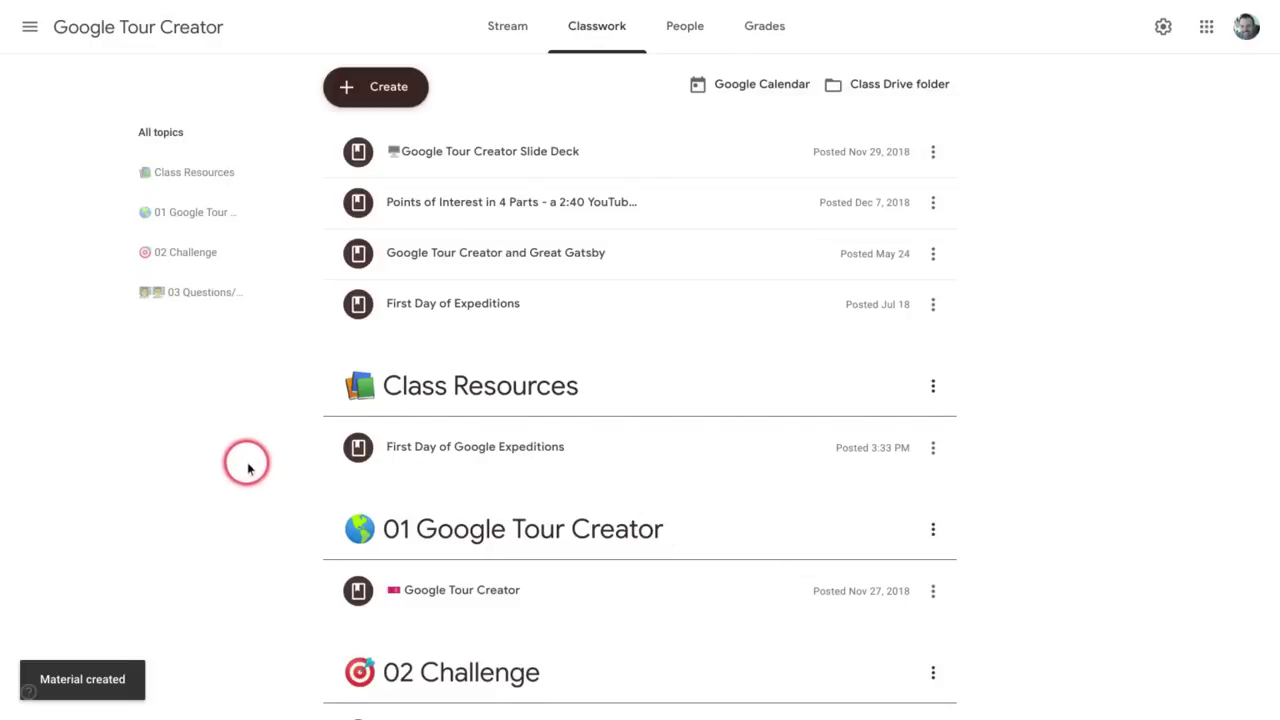
# Drag the Google Tour Creator Slide Deck into 📚 Class Resources, below First Day of Google Expeditions
pyautogui.click(464, 458)
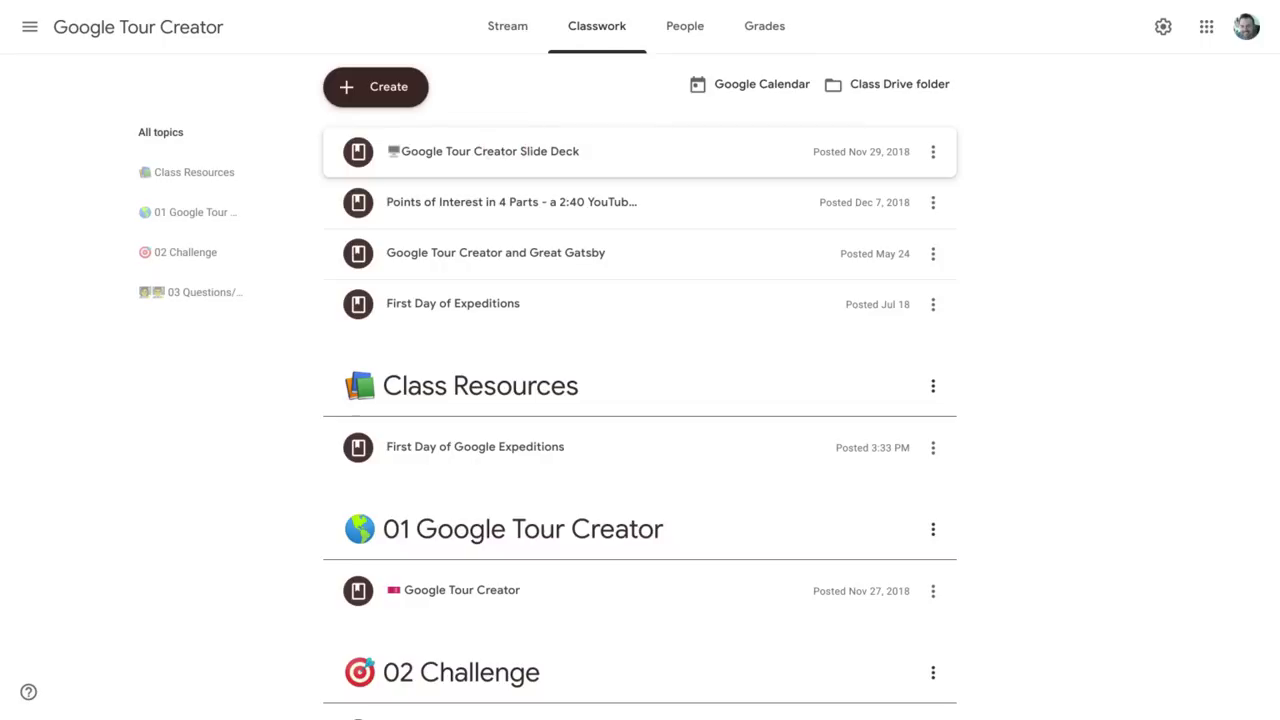
pyautogui.moveTo(504, 147)
pyautogui.mouseDown()
pyautogui.moveTo(438, 180)
pyautogui.moveTo(409, 323)
pyautogui.moveTo(476, 457)
pyautogui.mouseUp()
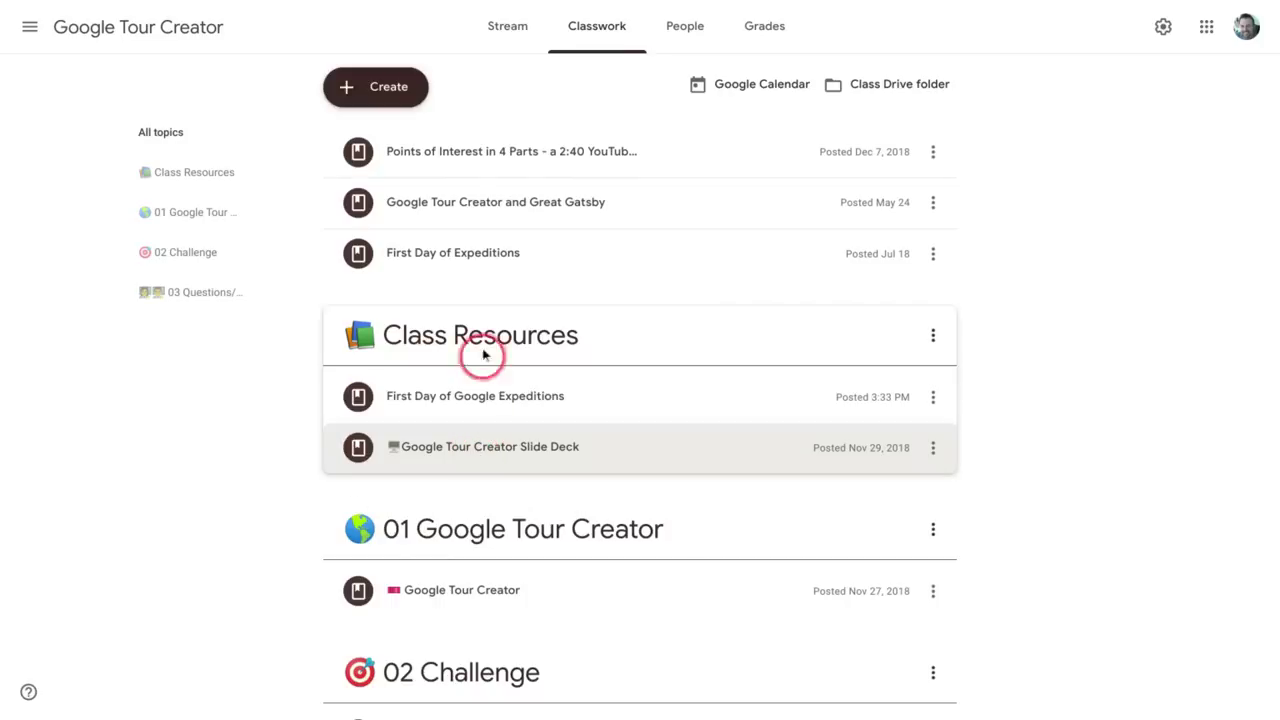
# Edit the Points of Interest in 4 Parts post, set its topic to 📚 Class Resources and save
pyautogui.click(480, 160)
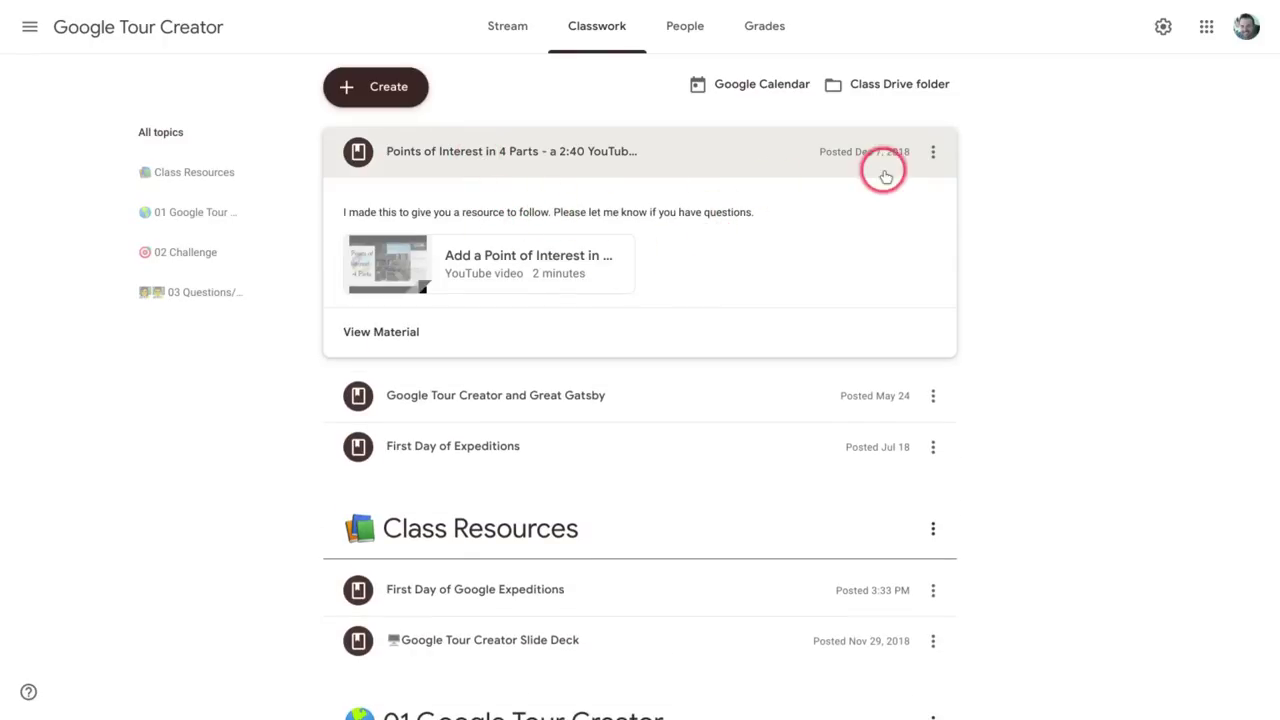
pyautogui.click(932, 152)
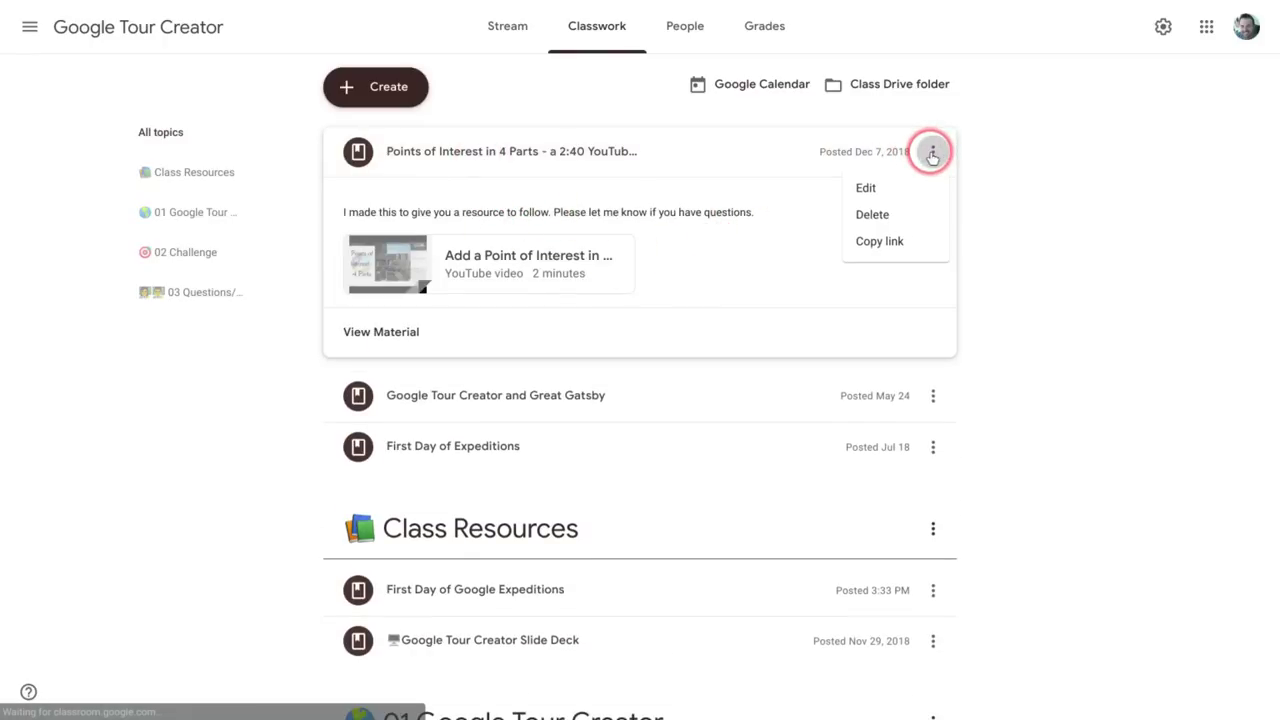
pyautogui.click(898, 188)
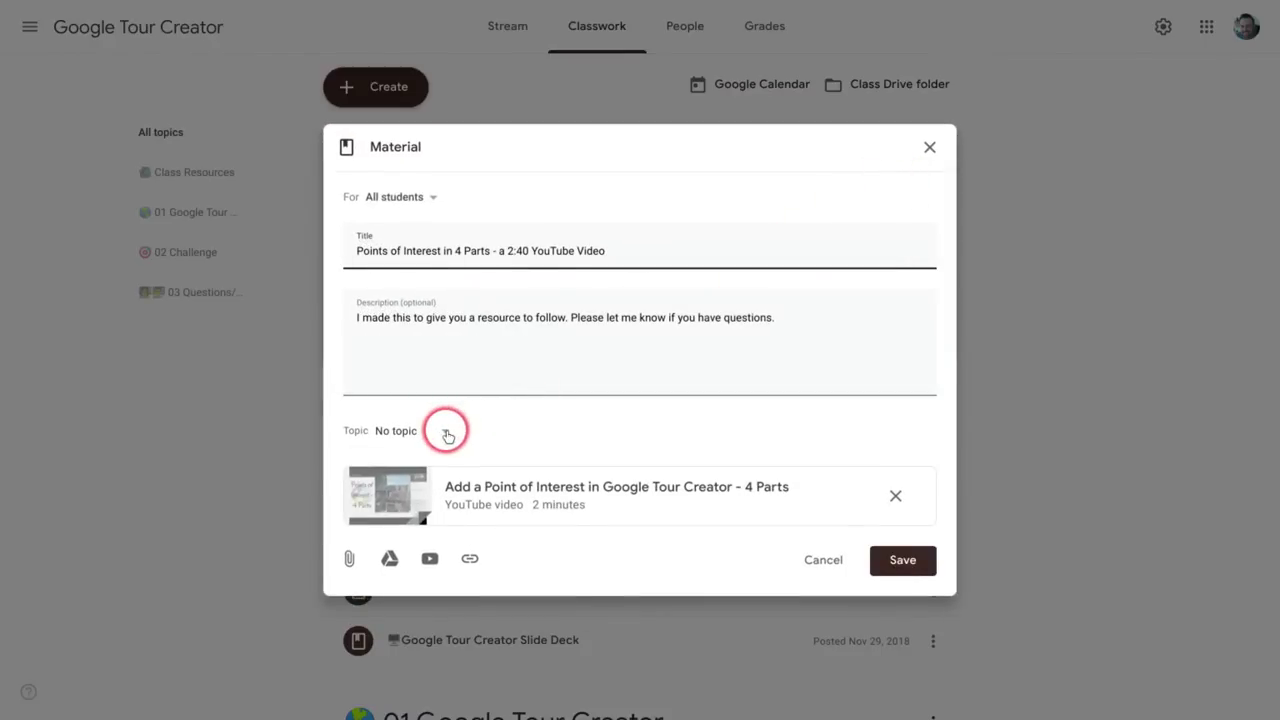
pyautogui.click(447, 435)
pyautogui.click(443, 588)
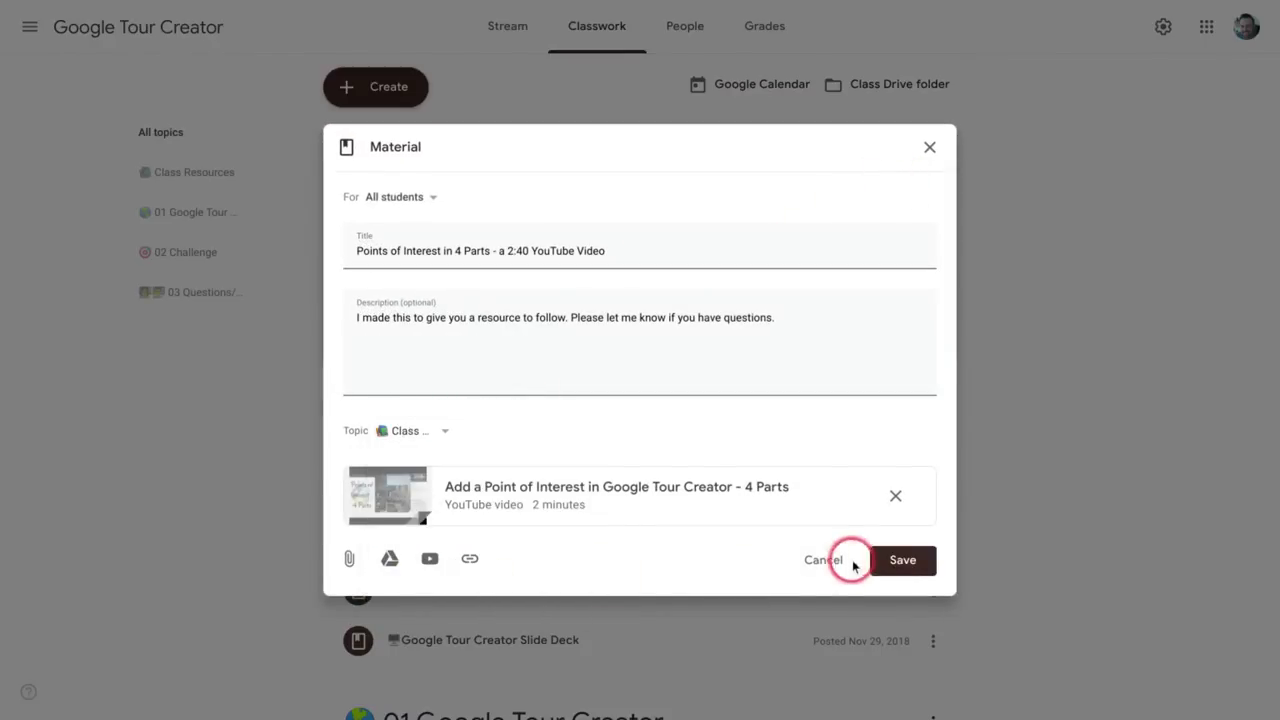
pyautogui.click(894, 560)
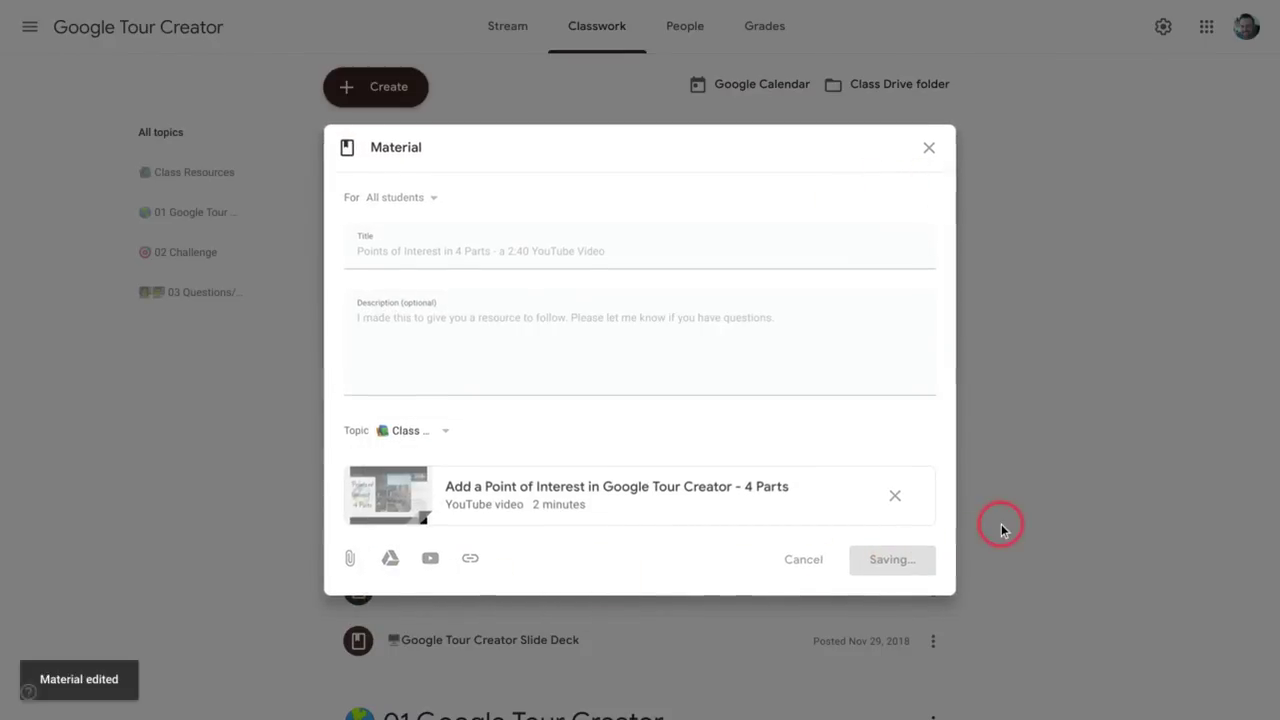